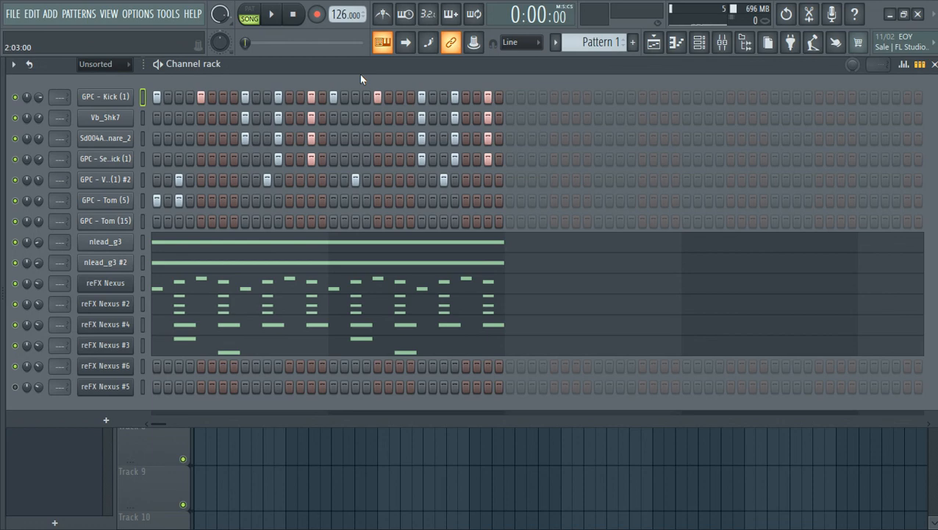
Solo Track 4 in the playlist and adjust the channel volume of its audio clip
{"action": "left_click", "coordinate": [654, 44]}
{"action": "right_click", "coordinate": [183, 278]}
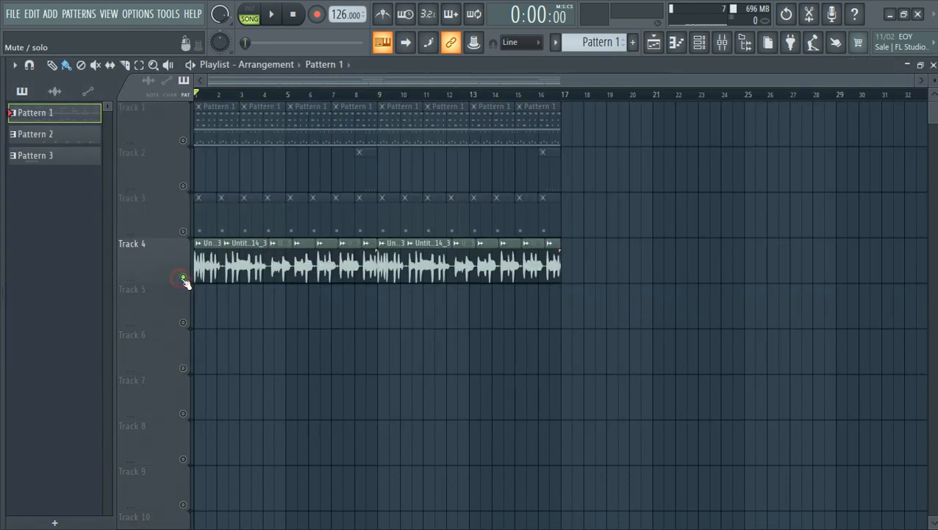
{"action": "left_click", "coordinate": [280, 256]}
{"action": "double_click", "coordinate": [280, 256]}
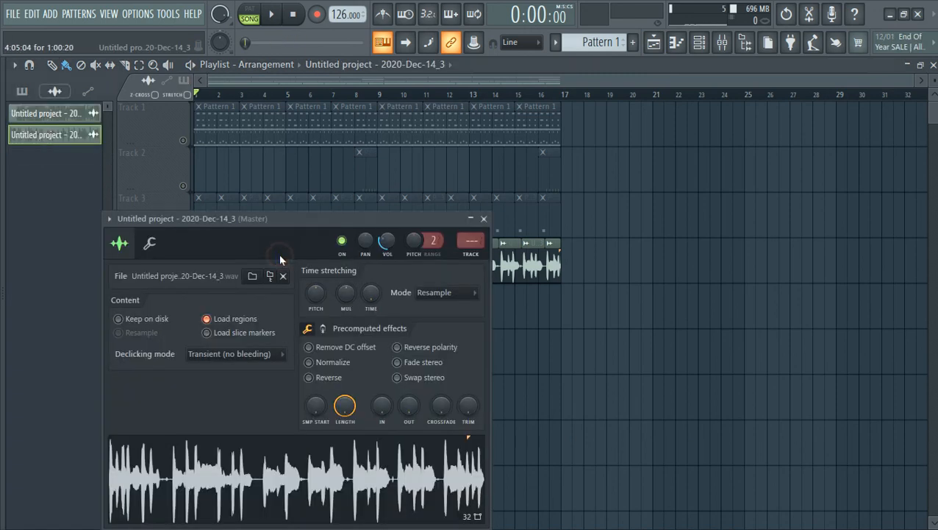
{"action": "left_click_drag", "start_coordinate": [388, 243], "coordinate": [388, 240]}
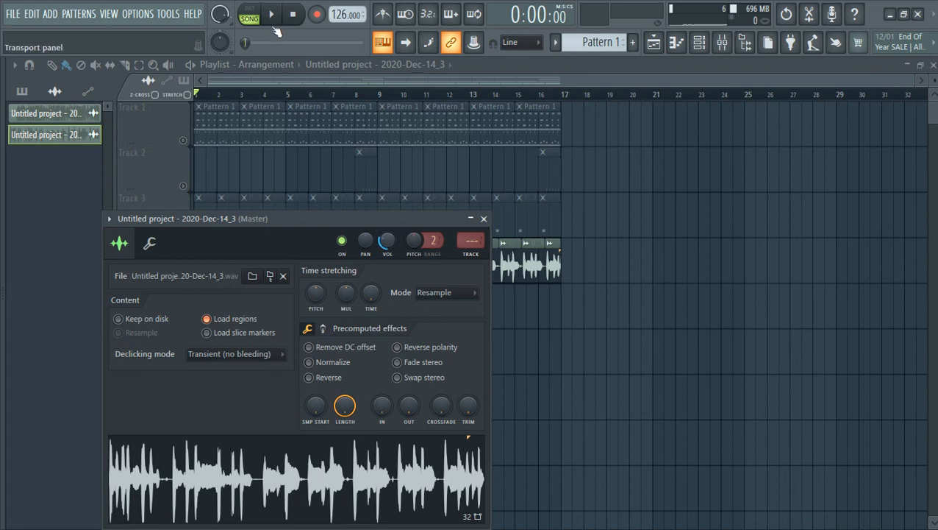
Play back the soloed Track 4 audio over its first eight bars, closing the clip's settings, and stop playback
{"action": "left_click", "coordinate": [272, 14]}
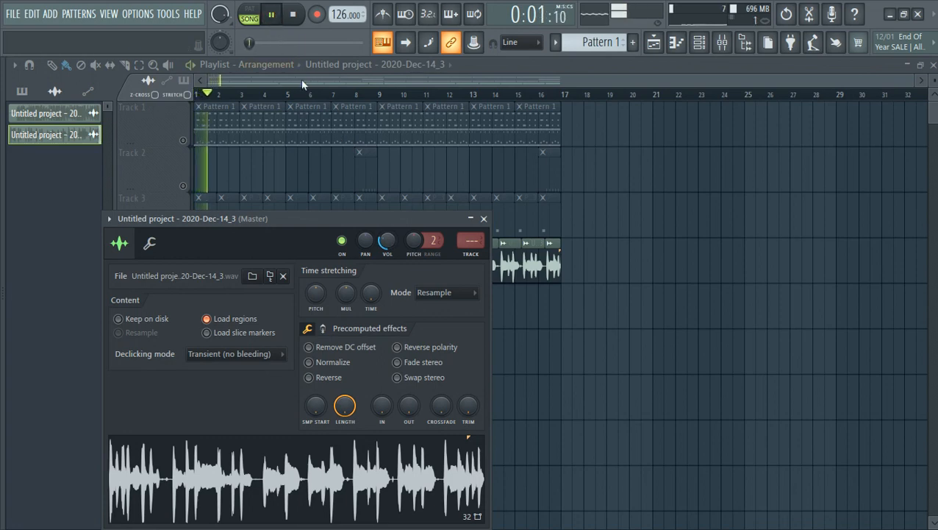
{"action": "key", "text": "Escape"}
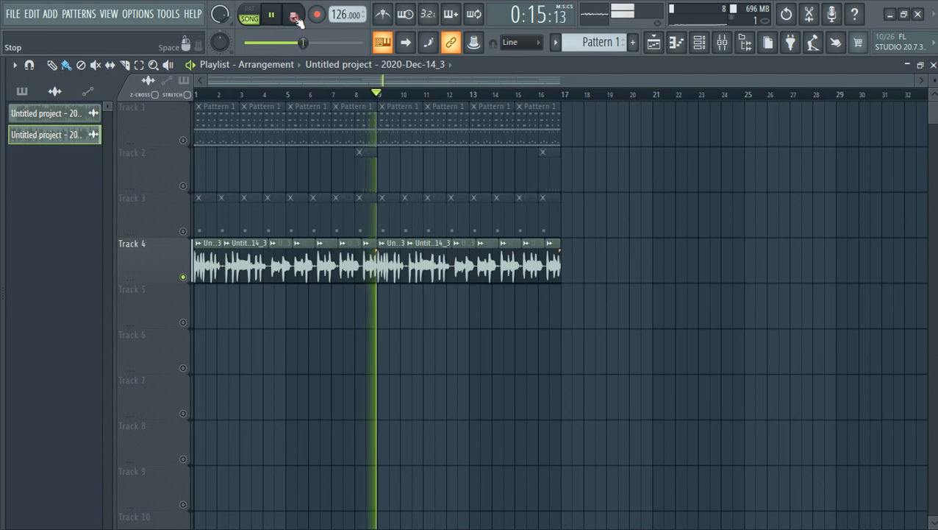
{"action": "key", "text": "space"}
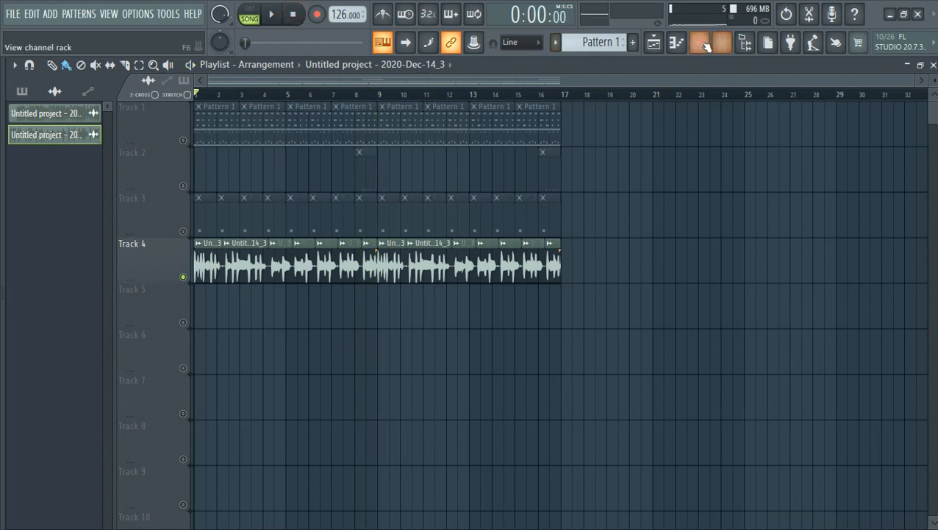
Select all channels in the channel rack
{"action": "left_click", "coordinate": [700, 42]}
{"action": "right_click", "coordinate": [142, 97]}
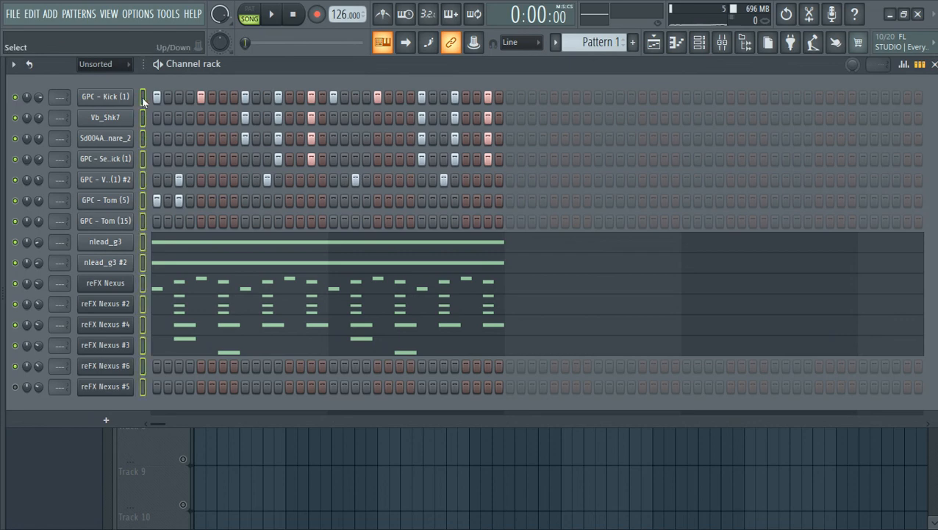
{"action": "left_click", "coordinate": [245, 480]}
{"action": "left_click", "coordinate": [699, 43]}
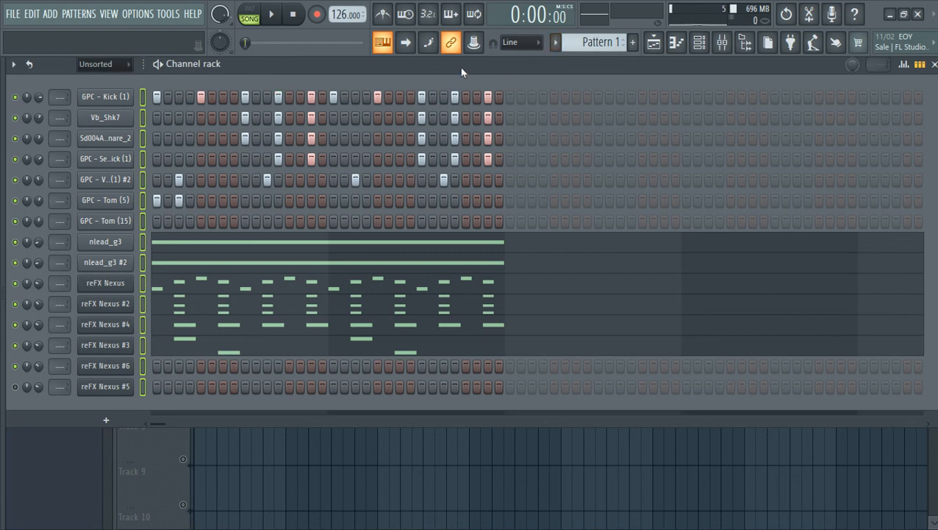
Play Pattern 1 in pattern mode and raise the system volume to 60
{"action": "left_click", "coordinate": [249, 9]}
{"action": "left_click", "coordinate": [272, 14]}
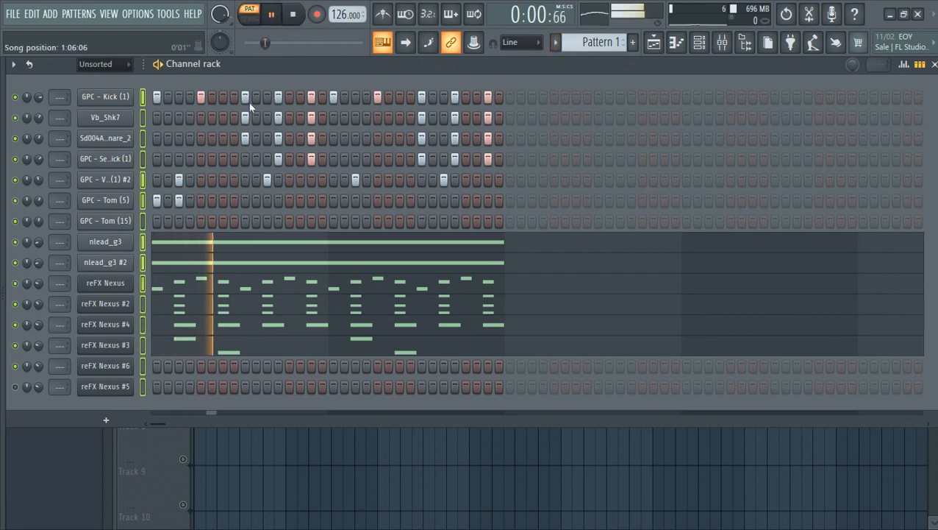
{"action": "scroll", "coordinate": [126, 276], "scroll_direction": "up", "scroll_amount": 5}
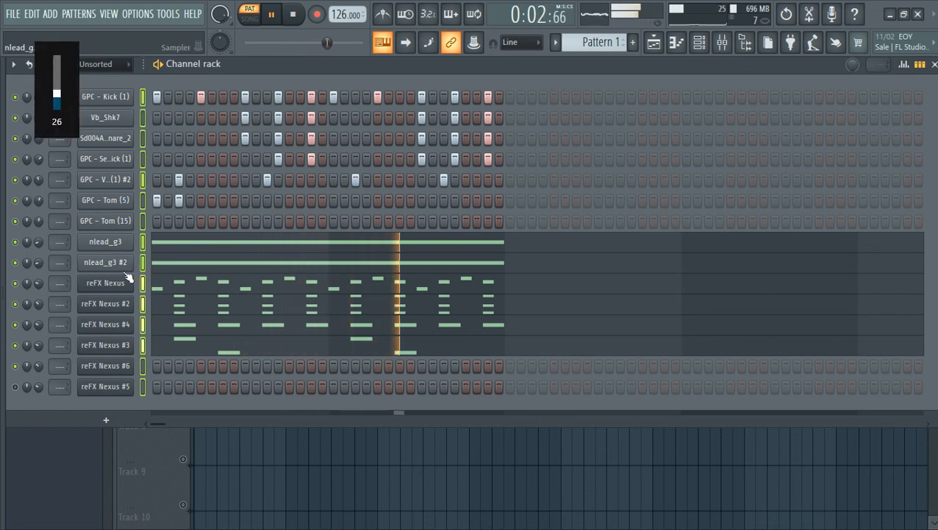
{"action": "scroll", "coordinate": [126, 276], "scroll_direction": "up", "scroll_amount": 6}
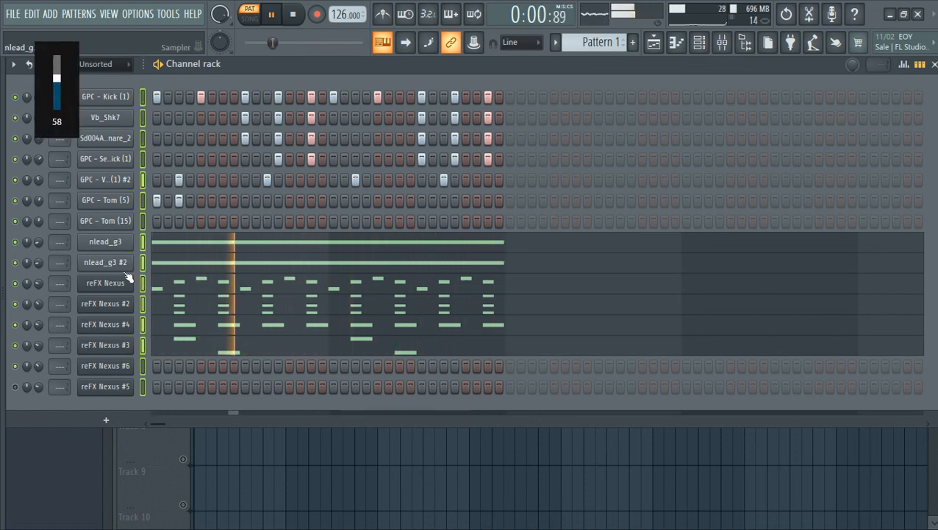
{"action": "double_click", "coordinate": [349, 65]}
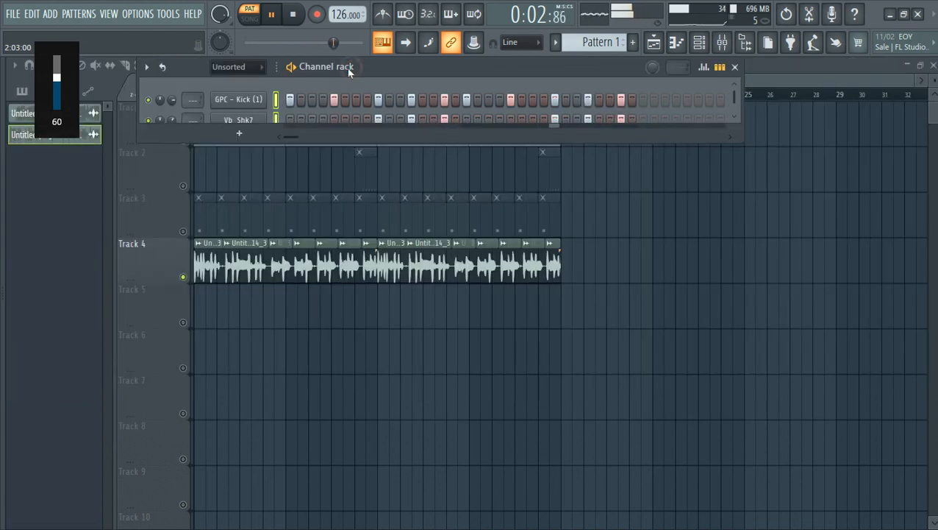
{"action": "double_click", "coordinate": [348, 67]}
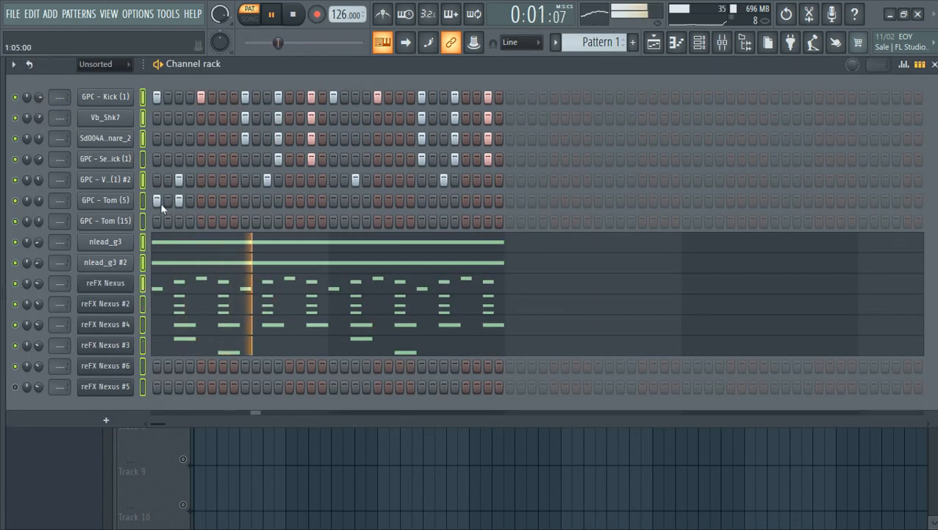
Examine the reFX Nexus channel's notes in the piano roll and check its plugin window
{"action": "left_click", "coordinate": [156, 288]}
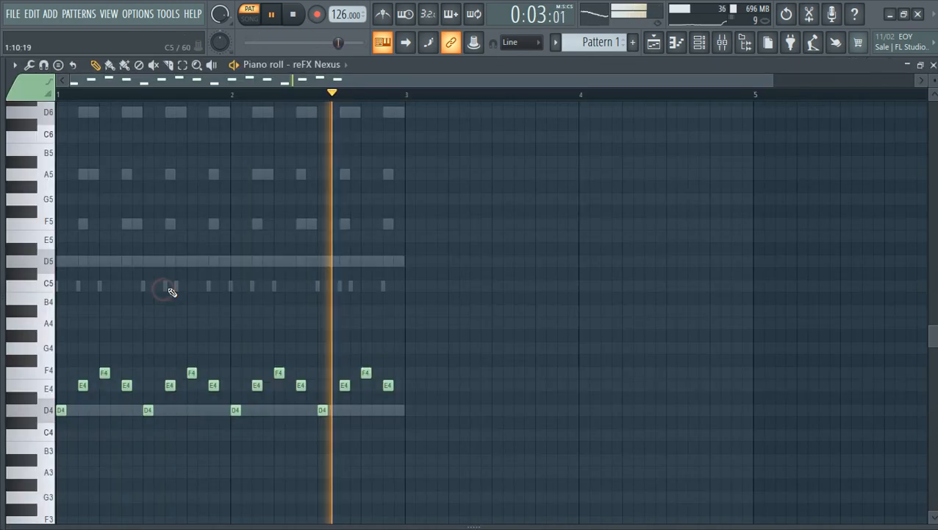
{"action": "left_click", "coordinate": [704, 44]}
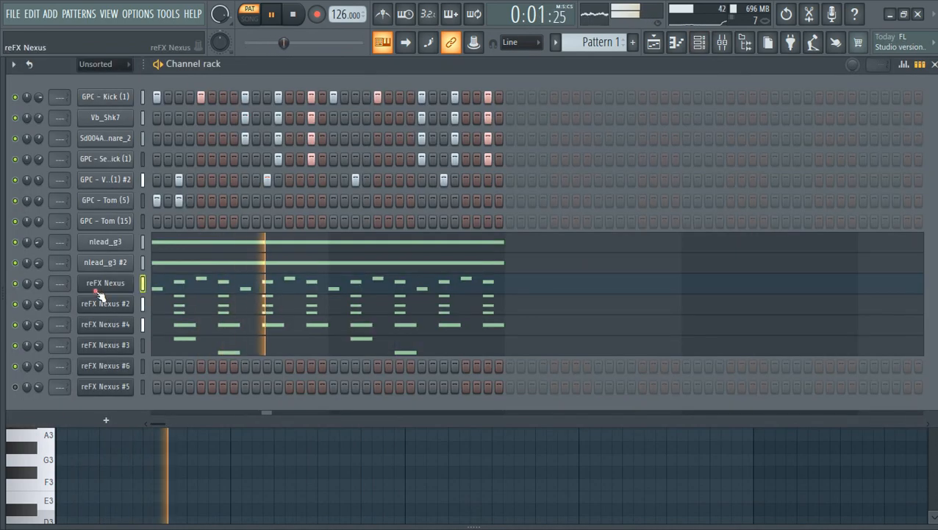
{"action": "left_click", "coordinate": [112, 285]}
{"action": "left_click", "coordinate": [112, 287]}
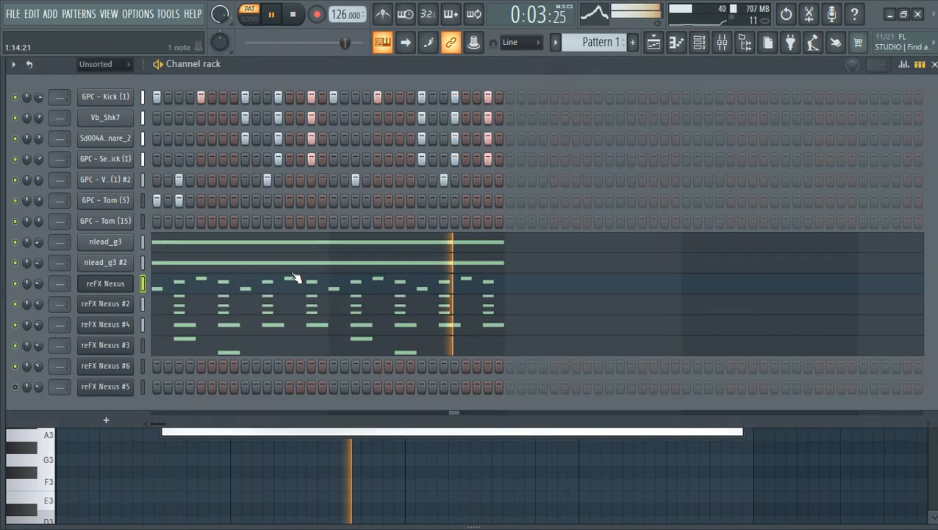
Check the preset loaded in reFX Nexus #2 and its chord notes in the piano roll
{"action": "left_click", "coordinate": [114, 308]}
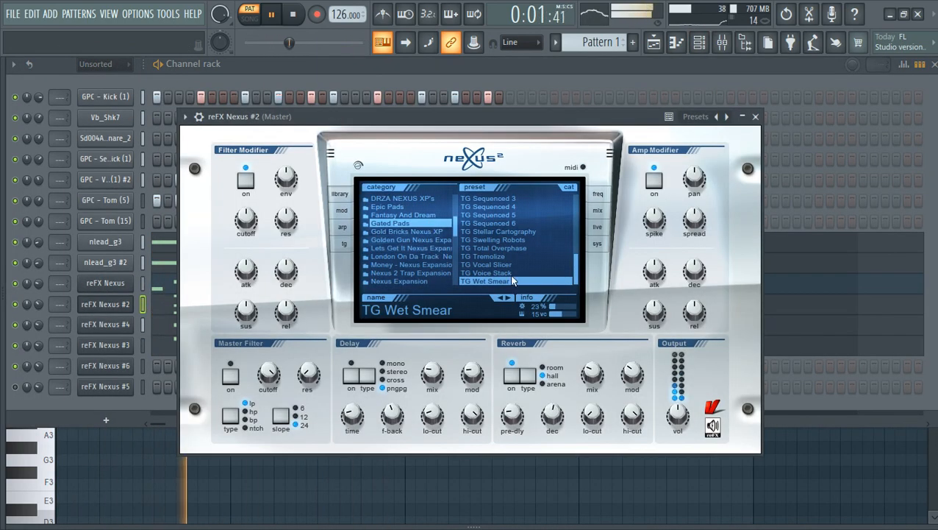
{"action": "left_click", "coordinate": [587, 69]}
{"action": "left_click", "coordinate": [235, 304]}
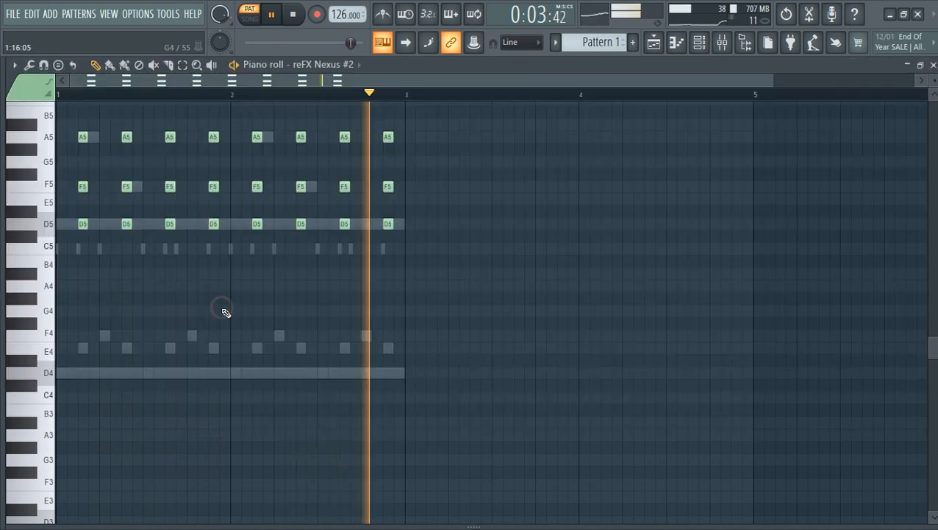
Inspect reFX Nexus #4's preset in the plugin's library and its notes in the piano roll
{"action": "left_click", "coordinate": [700, 42]}
{"action": "left_click", "coordinate": [104, 324]}
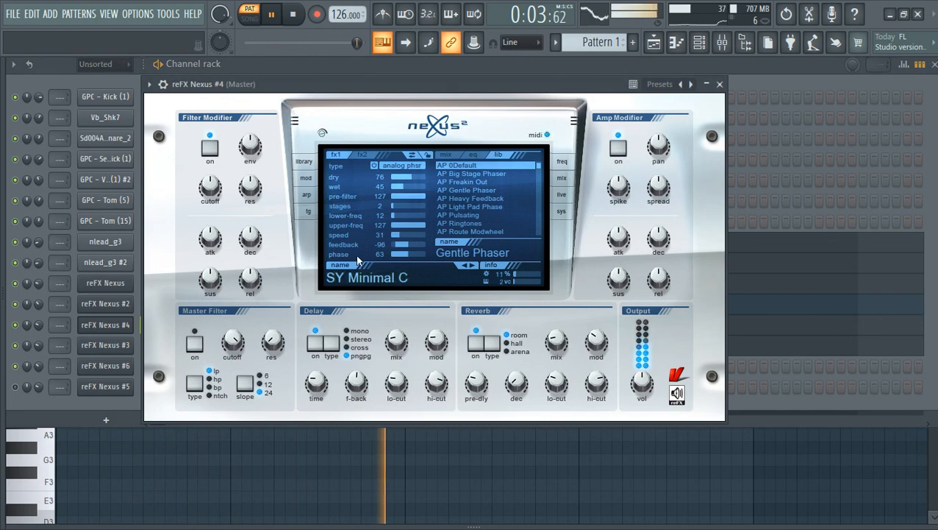
{"action": "left_click", "coordinate": [304, 161]}
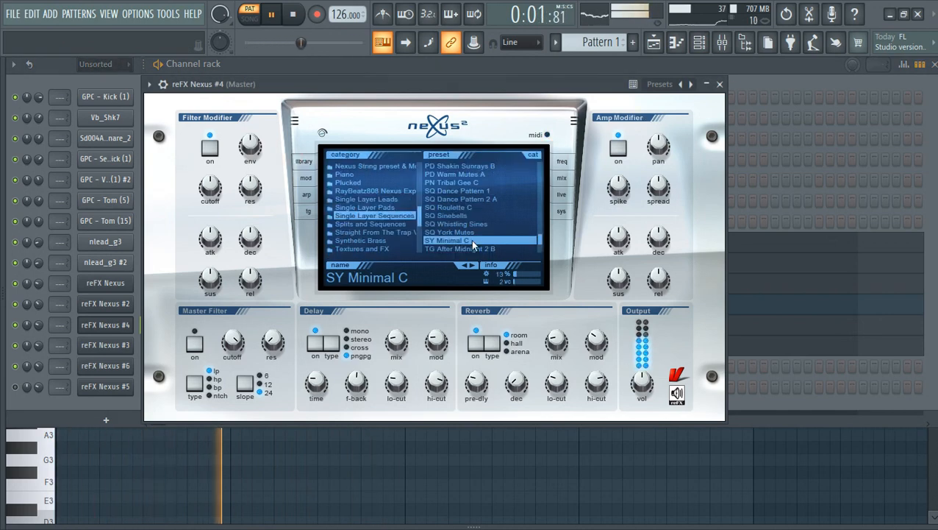
{"action": "left_click", "coordinate": [104, 324]}
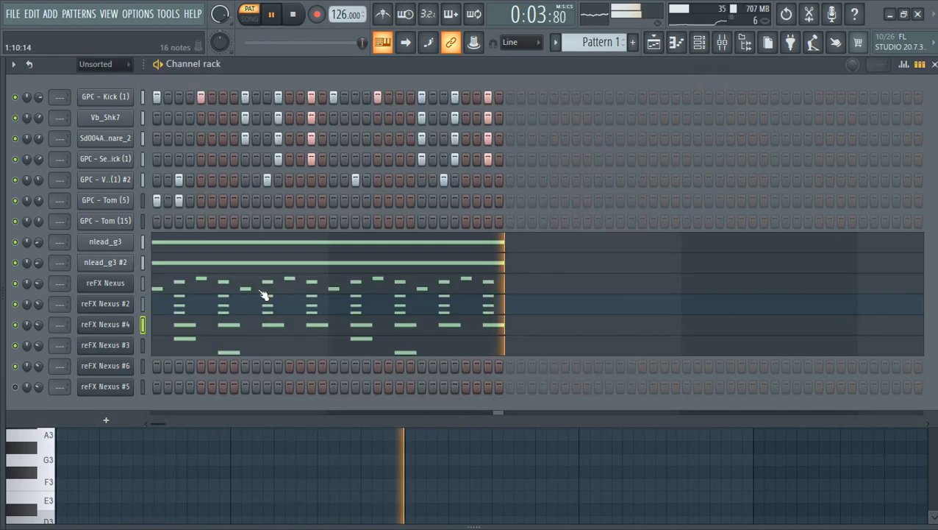
{"action": "left_click", "coordinate": [245, 326]}
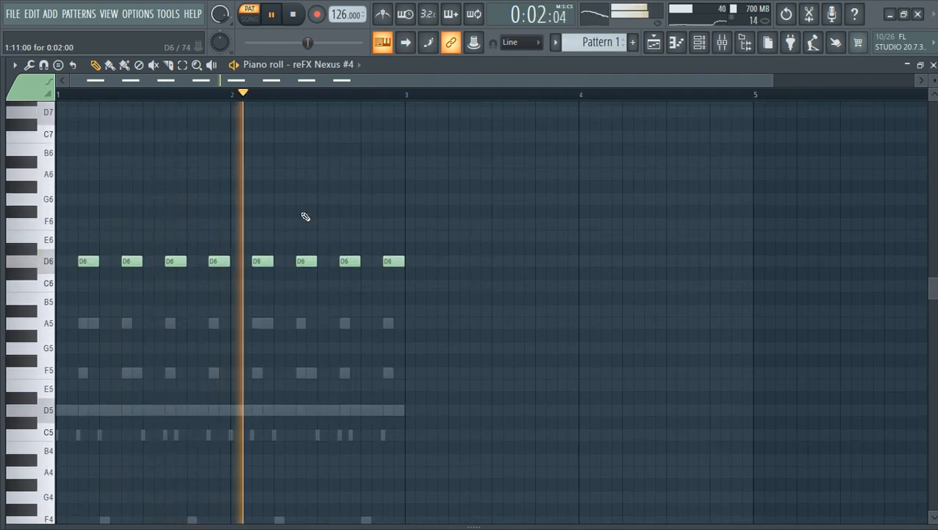
Examine the notes of reFX Nexus #3 in the piano roll
{"action": "left_click", "coordinate": [700, 42]}
{"action": "left_click", "coordinate": [104, 345]}
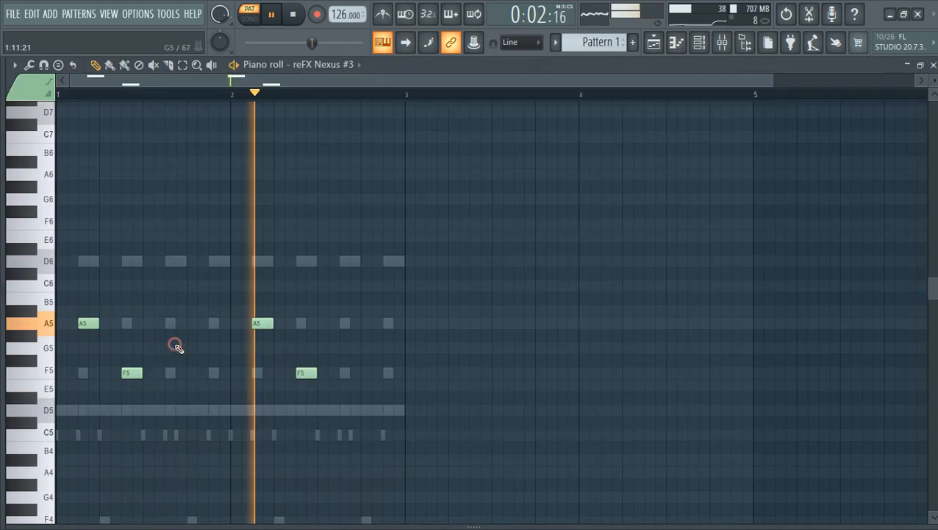
{"action": "left_click", "coordinate": [175, 345]}
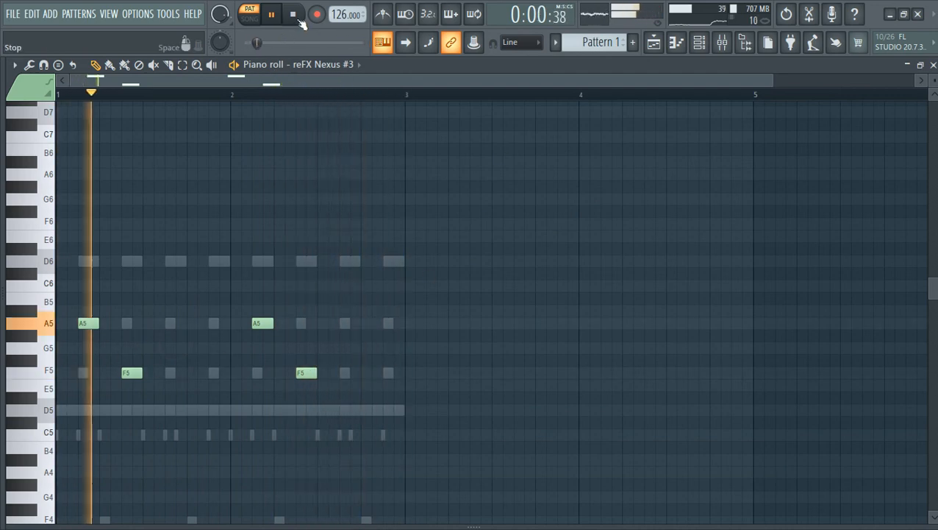
Stop playback, return to song mode and review reFX Nexus #4's notes once more from the channel rack
{"action": "left_click", "coordinate": [700, 41]}
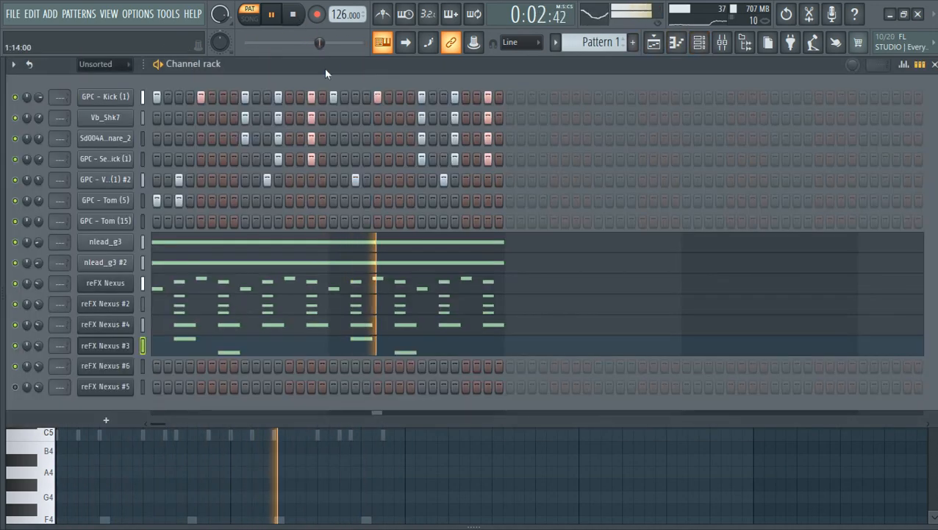
{"action": "key", "text": "KP_Add"}
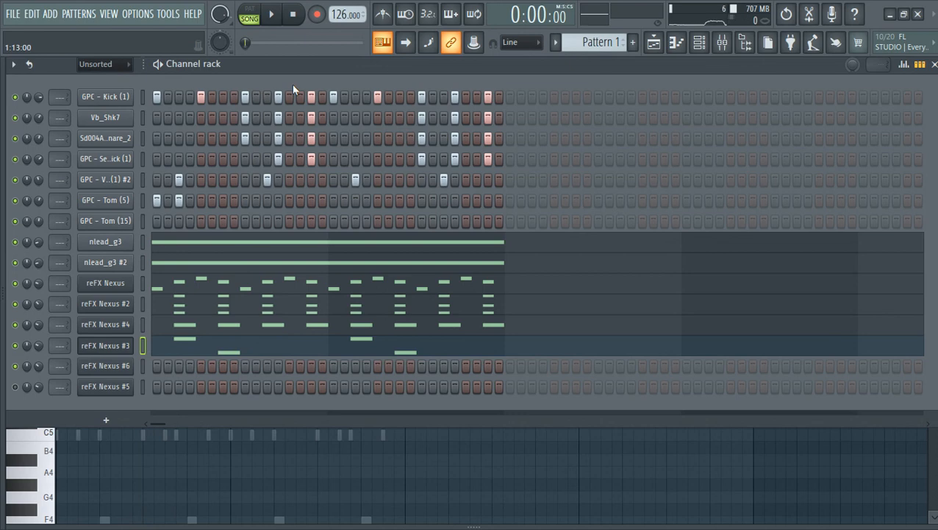
{"action": "left_click", "coordinate": [235, 325]}
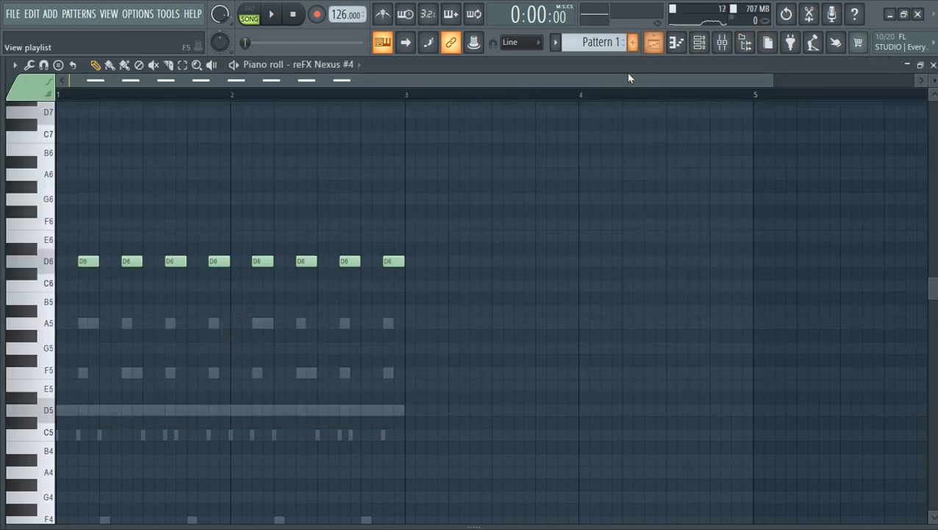
{"action": "left_click", "coordinate": [701, 46]}
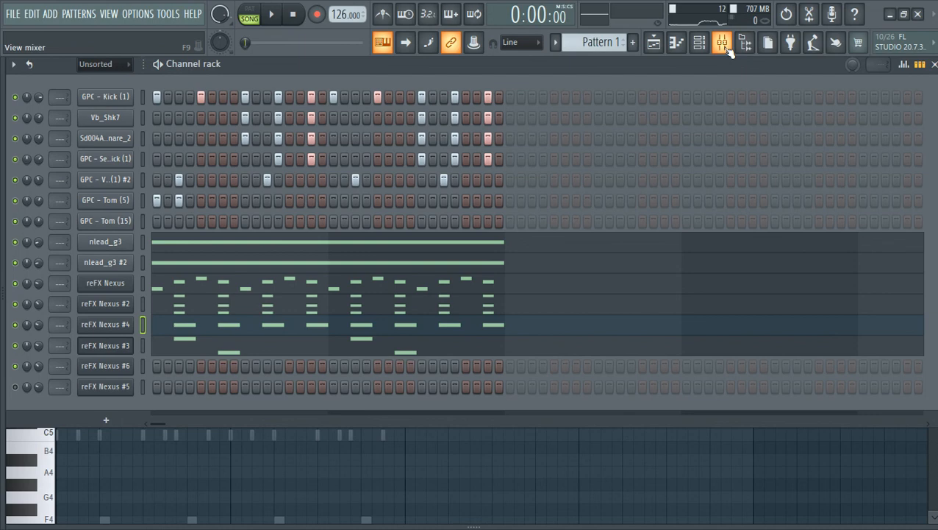
Unmute all mixer inserts and reset the volume fader of Insert 38 to its default
{"action": "left_click", "coordinate": [726, 46]}
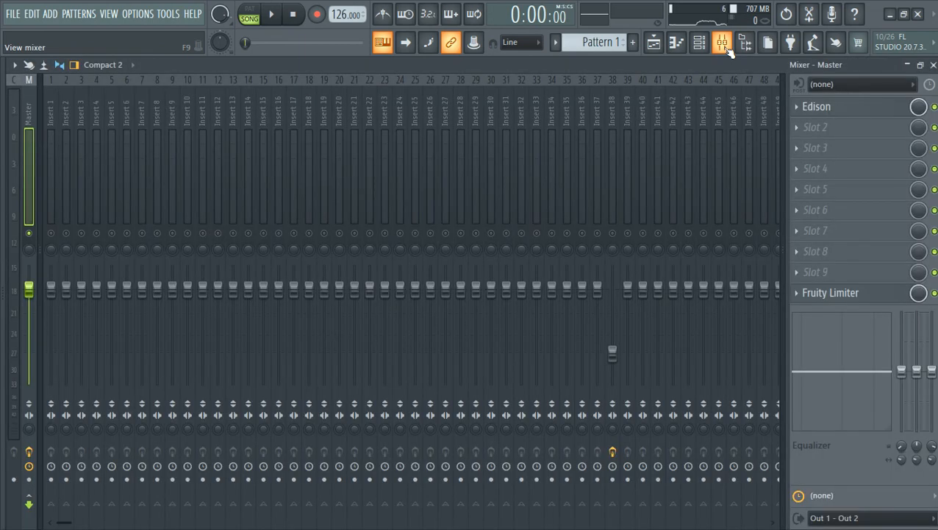
{"action": "left_click", "coordinate": [627, 234]}
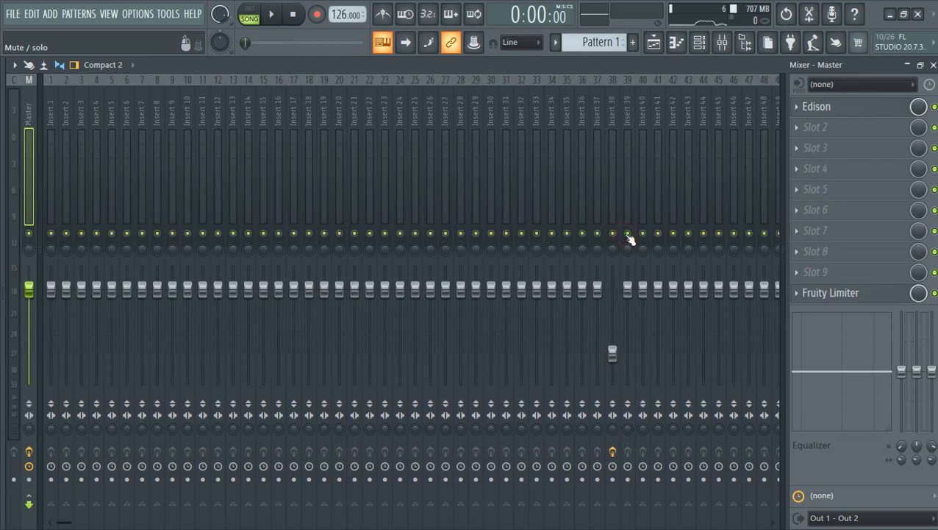
{"action": "right_click", "coordinate": [612, 355]}
{"action": "left_click", "coordinate": [631, 327]}
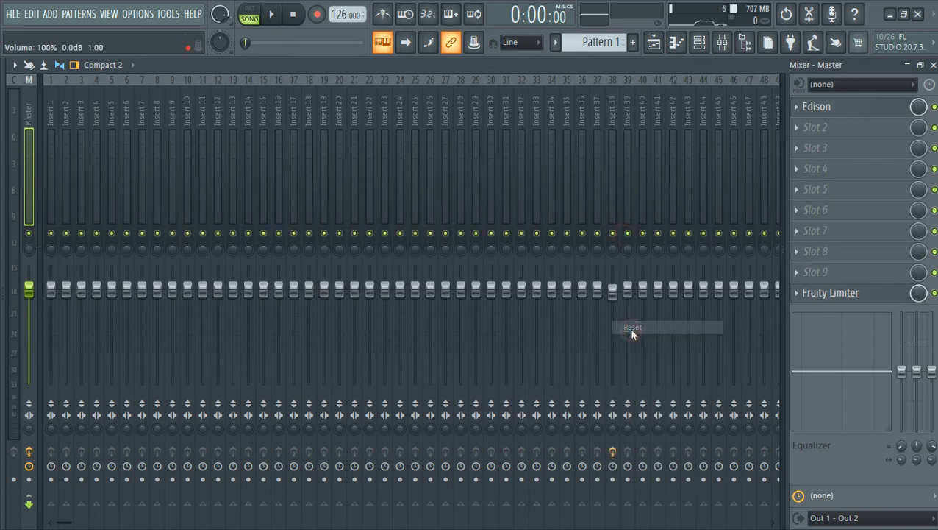
Select the empty Insert 43 in the mixer
{"action": "left_click", "coordinate": [656, 177]}
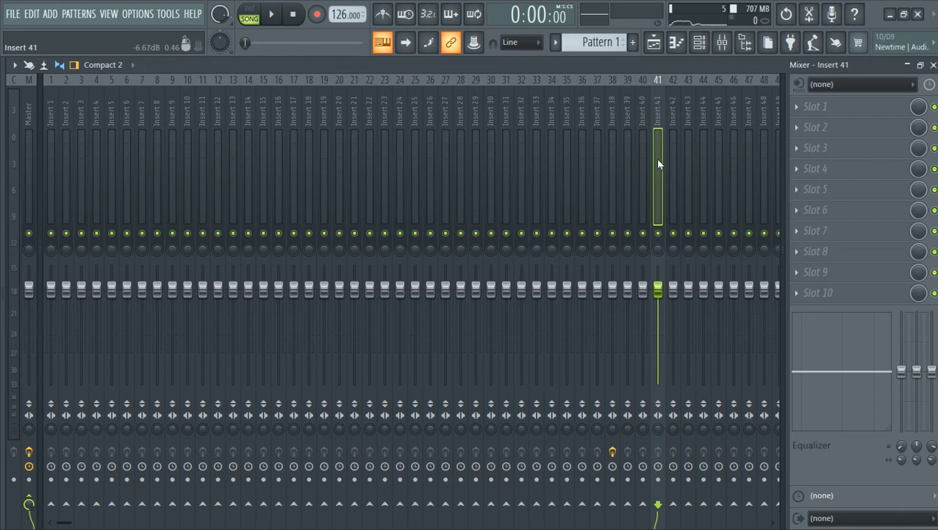
{"action": "left_click", "coordinate": [723, 44]}
{"action": "left_click", "coordinate": [721, 44]}
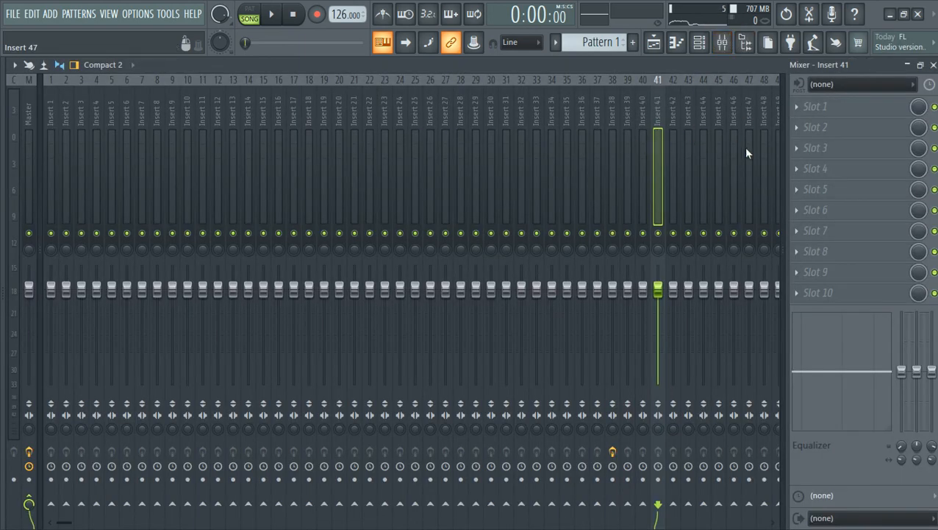
{"action": "left_click_drag", "start_coordinate": [386, 109], "coordinate": [733, 114]}
{"action": "left_click", "coordinate": [623, 105]}
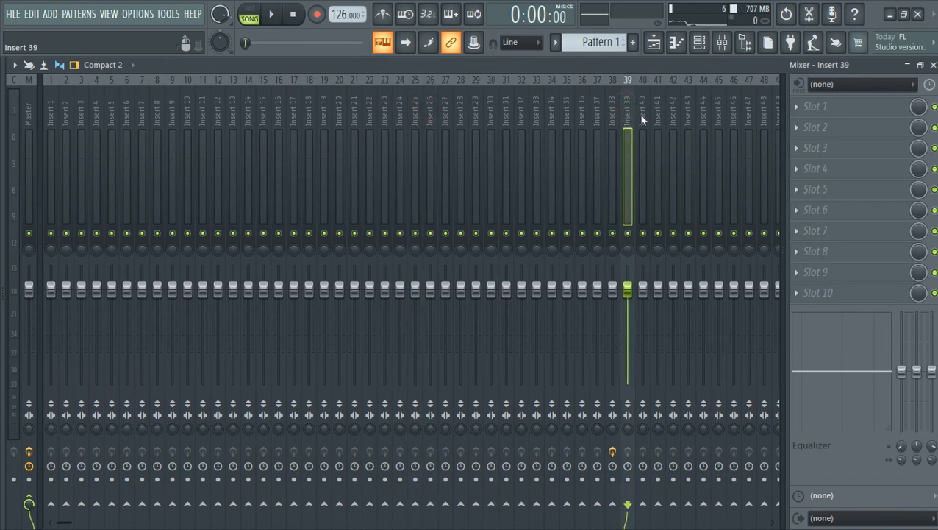
{"action": "left_click", "coordinate": [688, 108]}
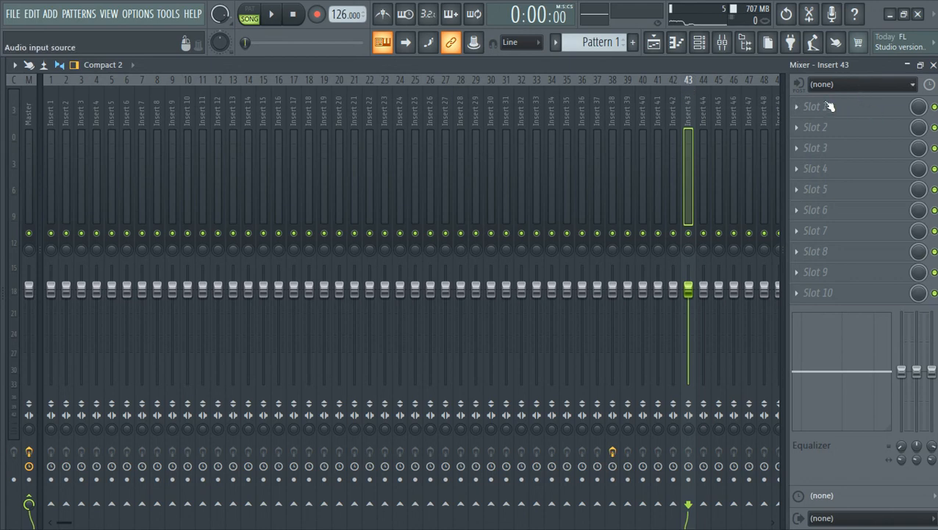
Lower Insert 43's volume fader to about 38% or slightly less and set its audio input to the mono source In 1
{"action": "left_click_drag", "start_coordinate": [689, 289], "coordinate": [692, 349]}
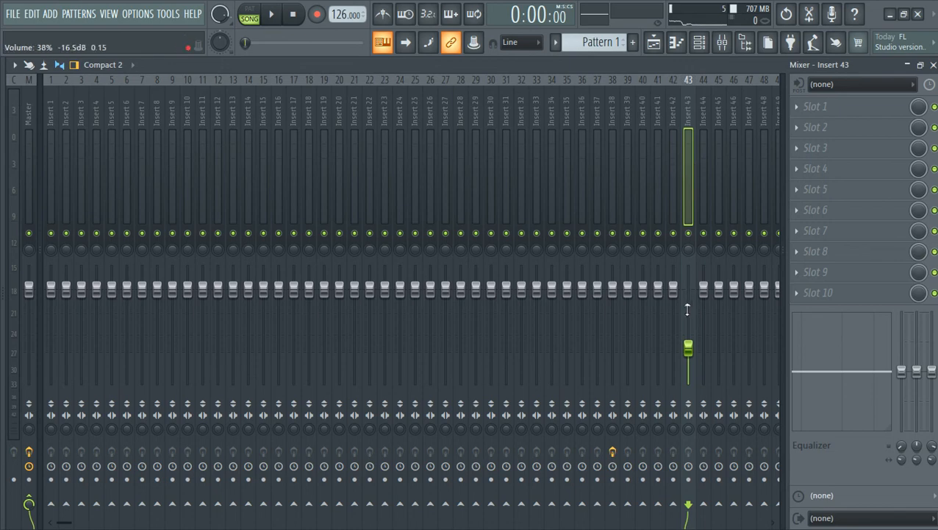
{"action": "left_click", "coordinate": [847, 86]}
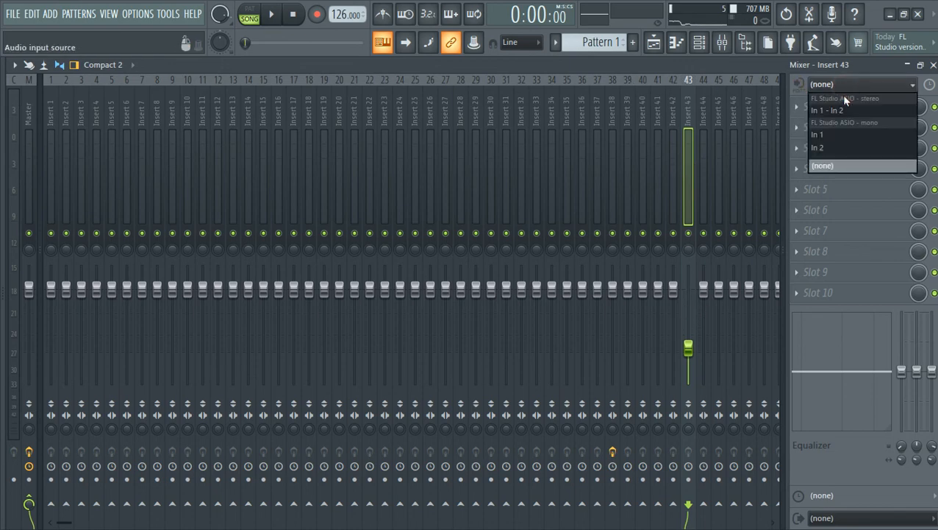
{"action": "left_click", "coordinate": [855, 136]}
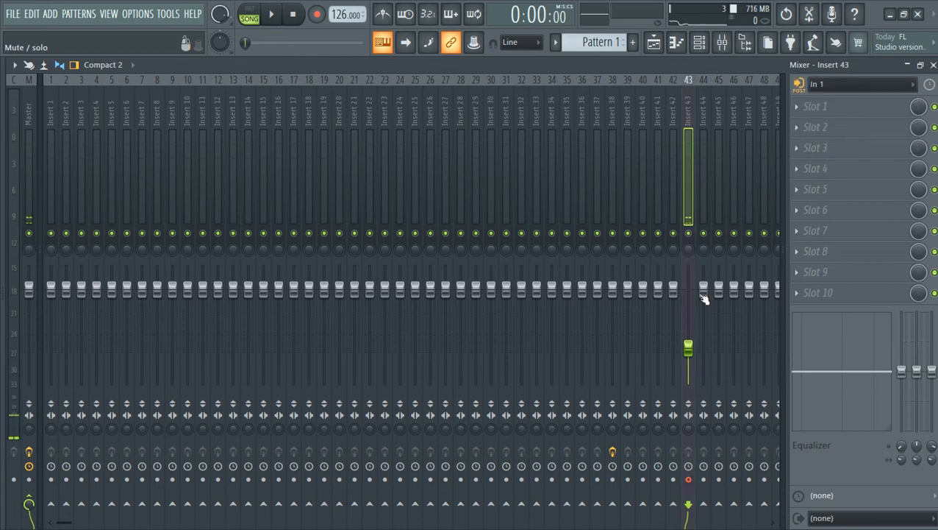
{"action": "scroll", "coordinate": [684, 359], "scroll_direction": "down", "scroll_amount": 3}
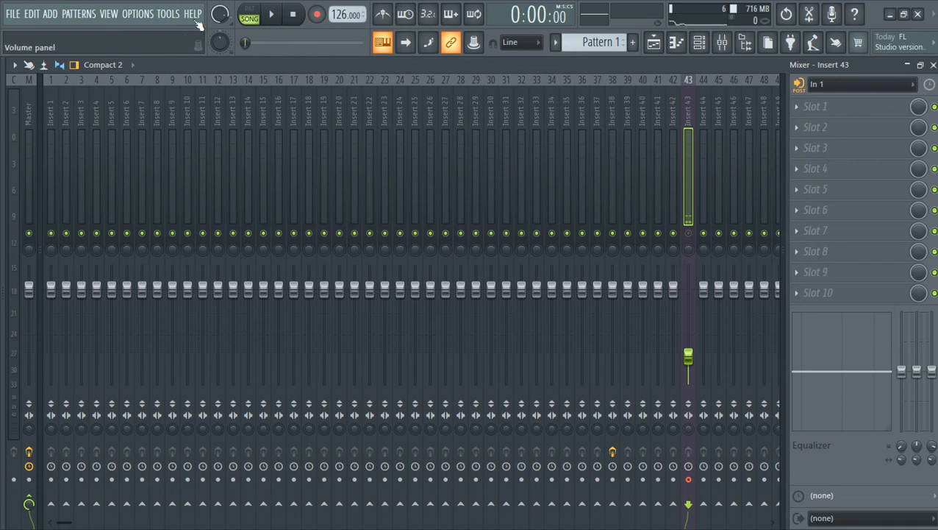
Try a 2048-sample buffer length in the FL Studio ASIO driver settings, restore 256 samples and close the settings
{"action": "left_click", "coordinate": [147, 14]}
{"action": "left_click", "coordinate": [166, 58]}
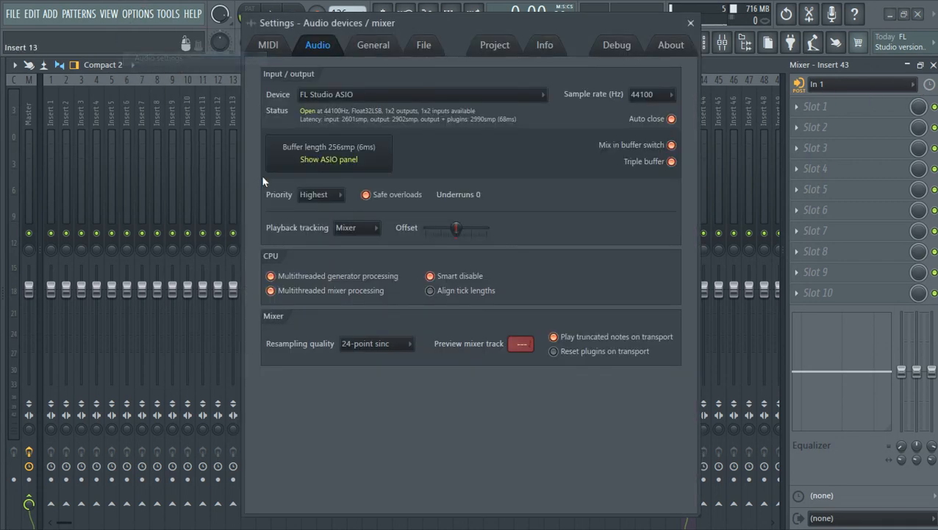
{"action": "left_click", "coordinate": [353, 155]}
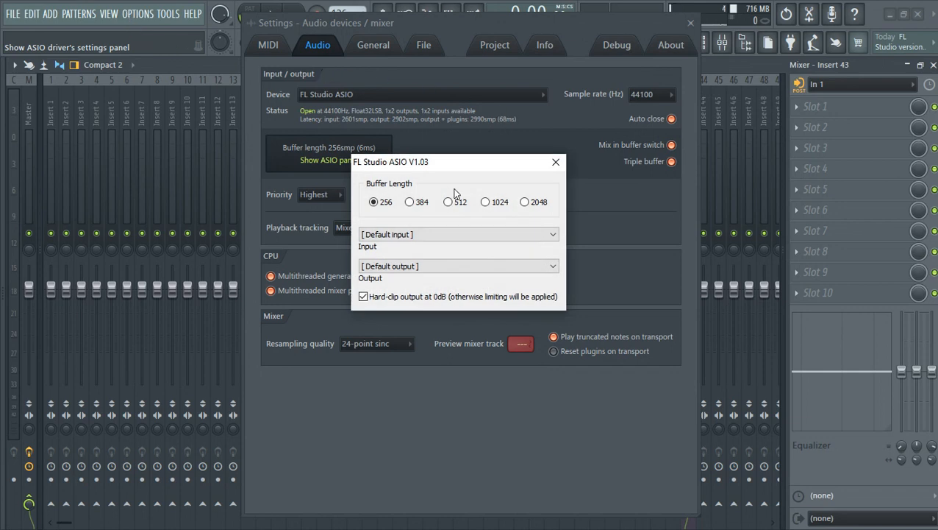
{"action": "left_click", "coordinate": [525, 202]}
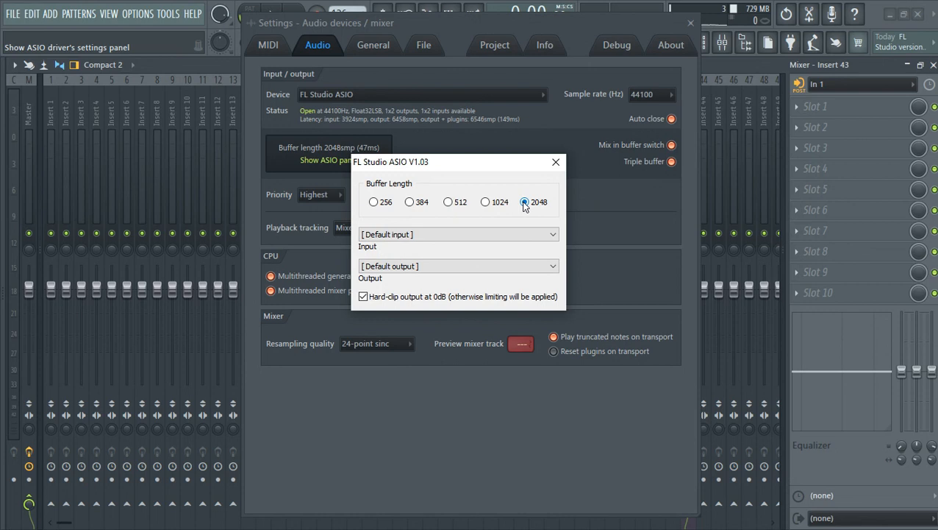
{"action": "left_click", "coordinate": [385, 203]}
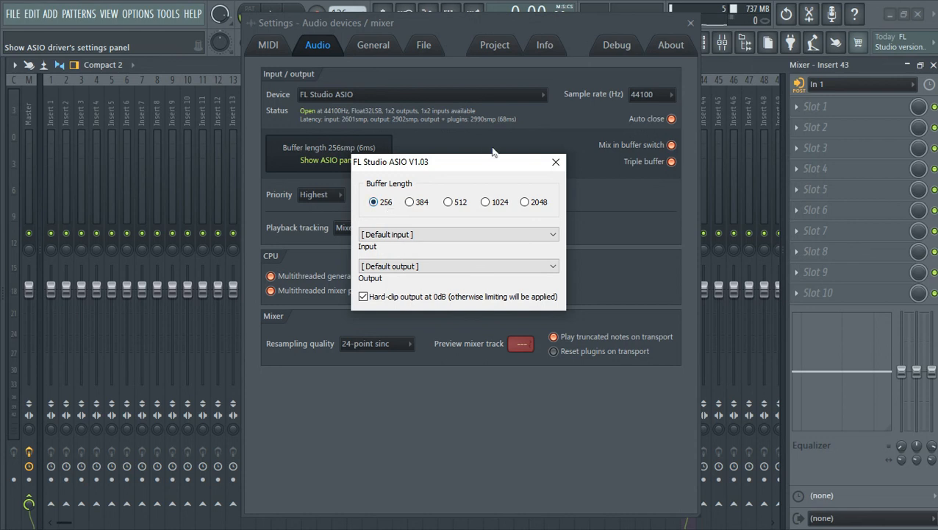
{"action": "left_click", "coordinate": [557, 163]}
{"action": "left_click", "coordinate": [691, 23]}
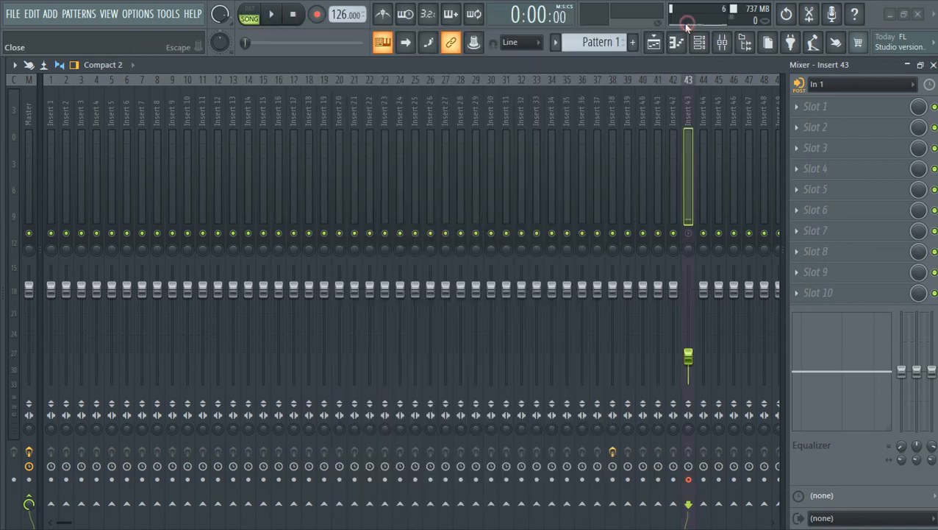
Raise Insert 43's volume fader to just below its default level, unmuting the insert to monitor the input
{"action": "left_click_drag", "start_coordinate": [689, 356], "coordinate": [688, 325]}
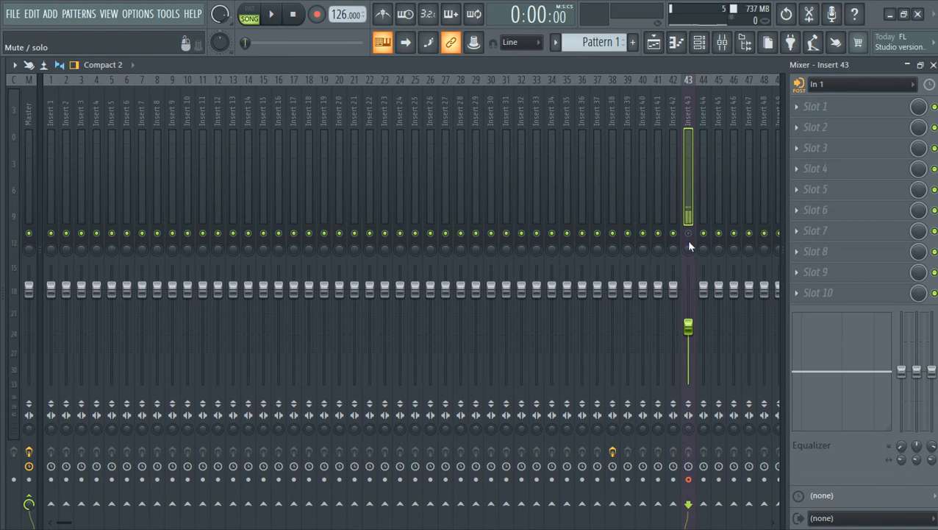
{"action": "left_click_drag", "start_coordinate": [688, 326], "coordinate": [689, 335]}
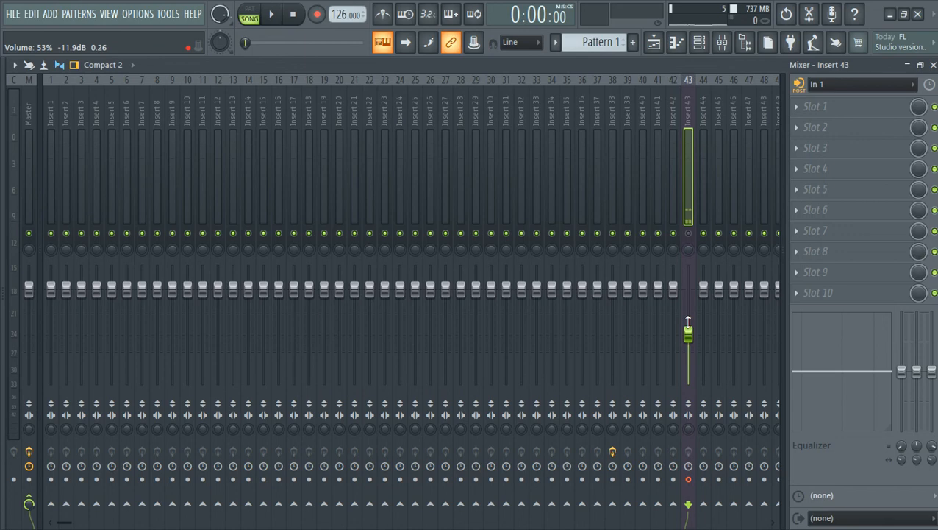
{"action": "left_click", "coordinate": [689, 234]}
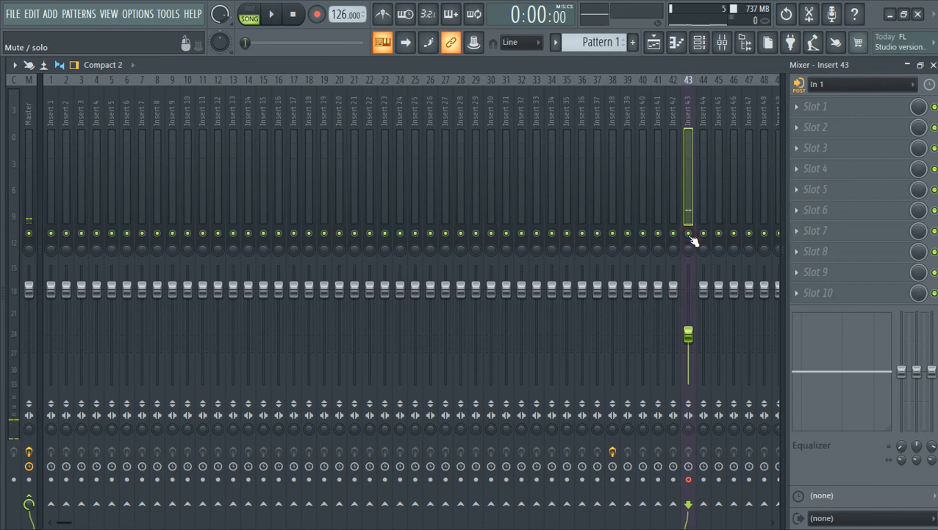
{"action": "left_click_drag", "start_coordinate": [689, 332], "coordinate": [691, 305]}
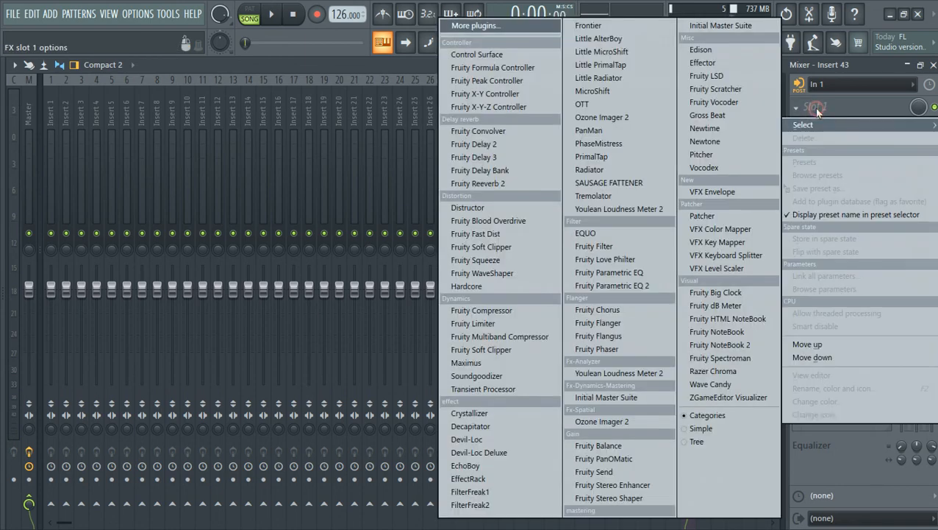
Load Edison into slot 1 of Insert 43 and move its window to the middle of the mixer
{"action": "left_click", "coordinate": [813, 106]}
{"action": "left_click", "coordinate": [701, 50]}
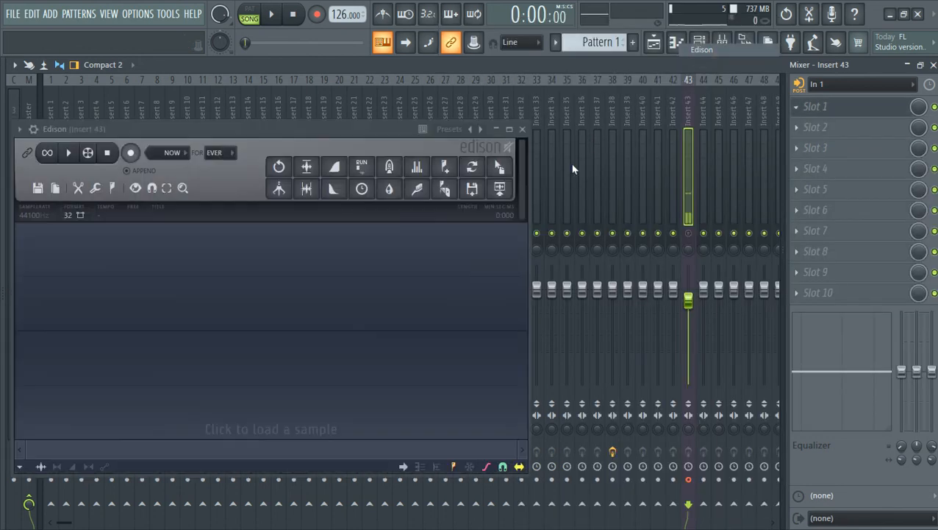
{"action": "left_click_drag", "start_coordinate": [368, 131], "coordinate": [509, 100]}
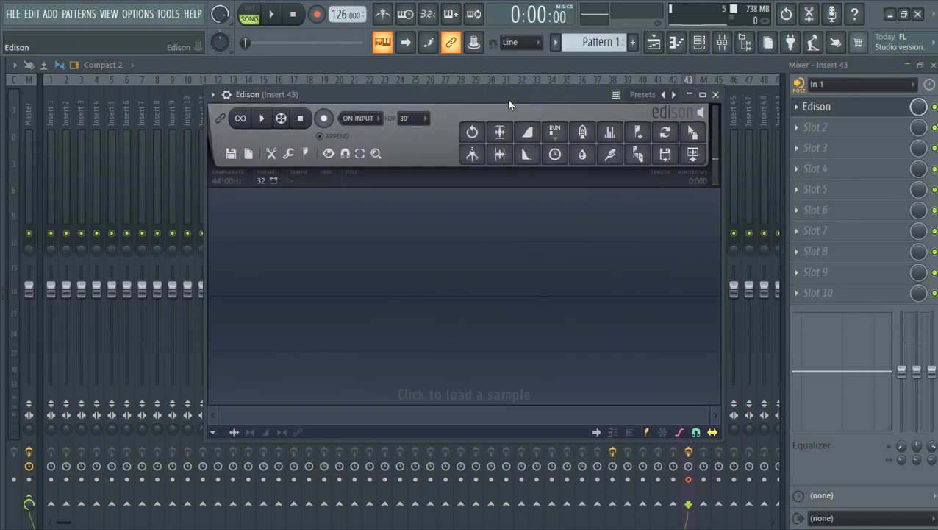
Set Edison to record on play and arm its recording
{"action": "left_click", "coordinate": [367, 122]}
{"action": "left_click", "coordinate": [367, 171]}
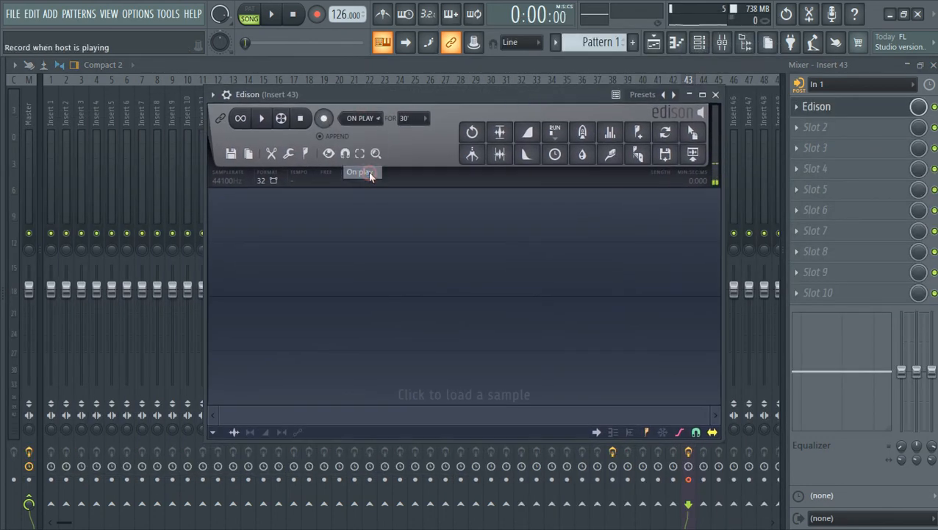
{"action": "left_click", "coordinate": [368, 118]}
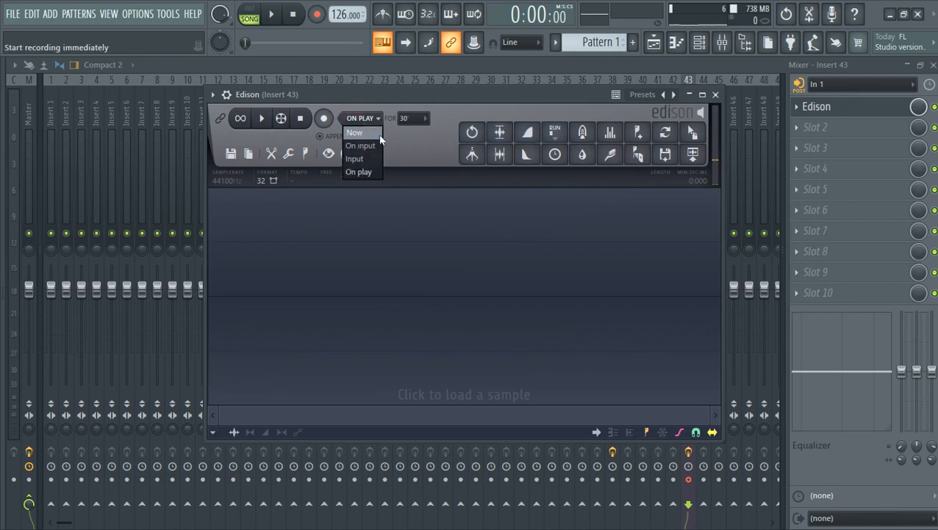
{"action": "left_click", "coordinate": [360, 118]}
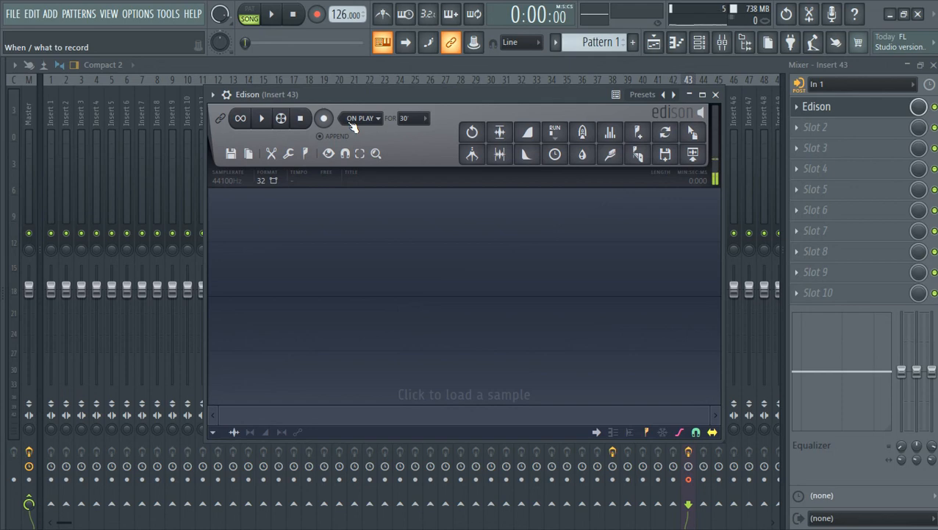
{"action": "left_click", "coordinate": [359, 118]}
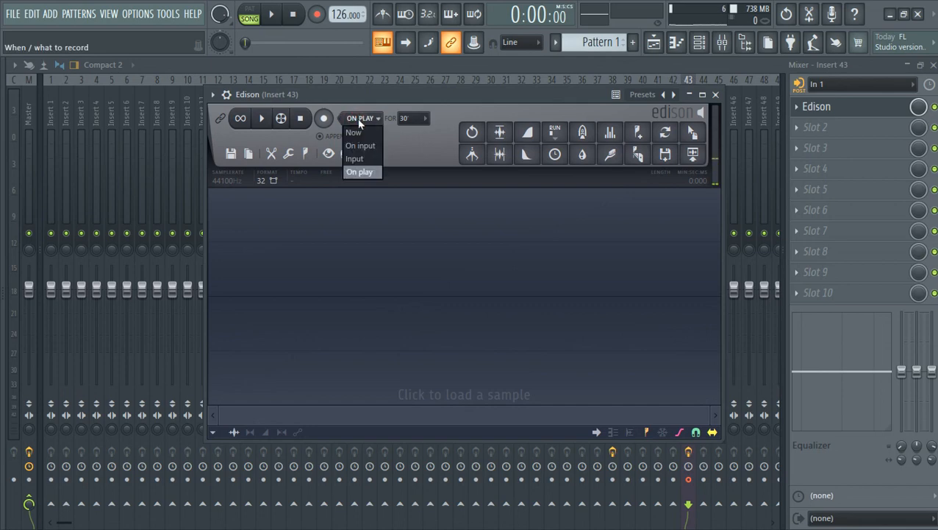
{"action": "left_click", "coordinate": [357, 118]}
{"action": "left_click", "coordinate": [324, 119]}
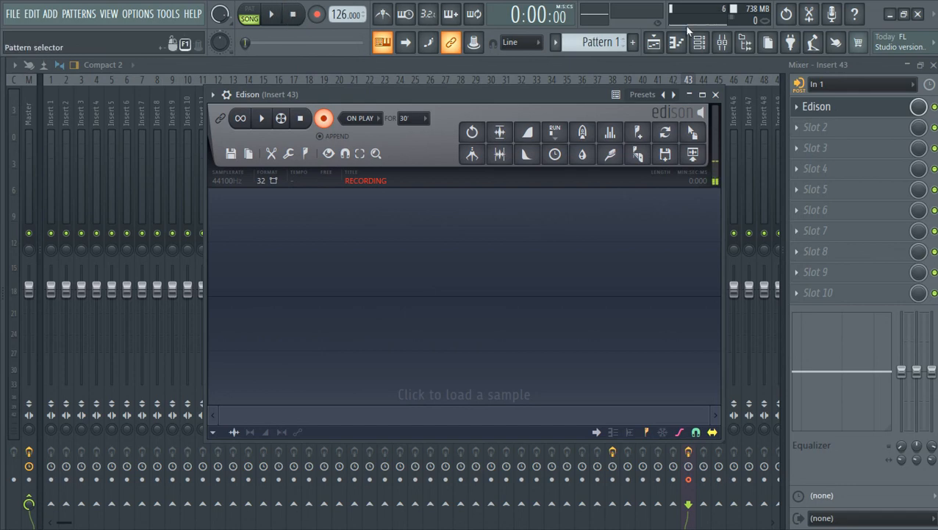
Mute Track 4 in the playlist and return to the mixer
{"action": "left_click", "coordinate": [654, 42]}
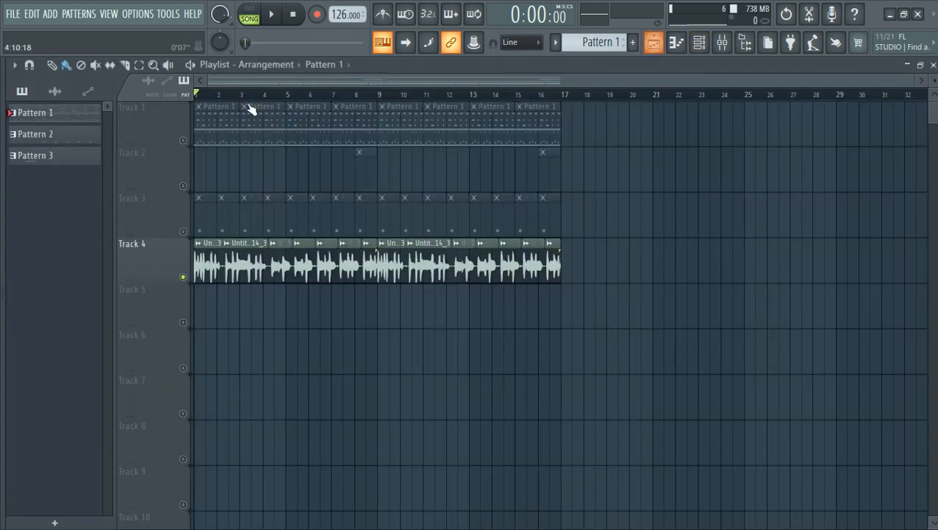
{"action": "left_click", "coordinate": [183, 276]}
{"action": "left_click", "coordinate": [723, 42]}
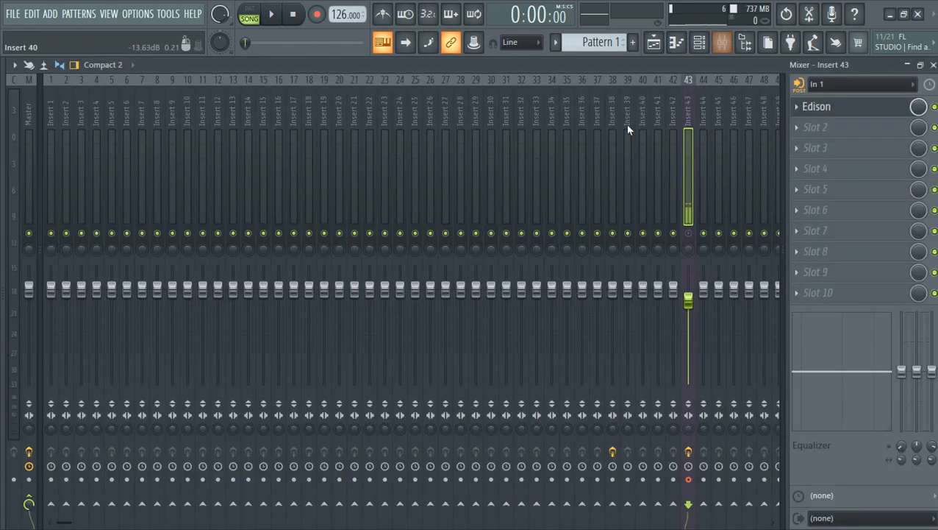
Record about 22 seconds of input into Edison during song playback, and stop both playback and recording
{"action": "left_click", "coordinate": [816, 107]}
{"action": "left_click", "coordinate": [276, 16]}
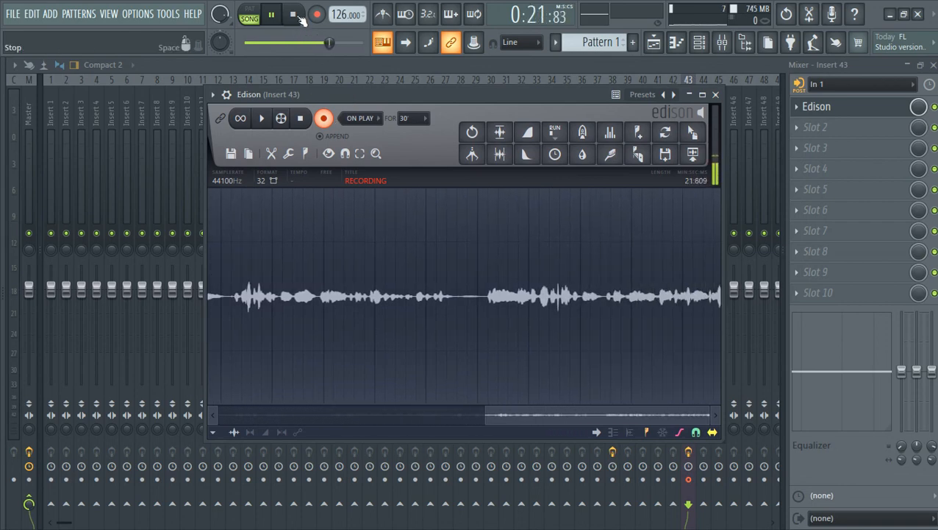
{"action": "left_click", "coordinate": [301, 16]}
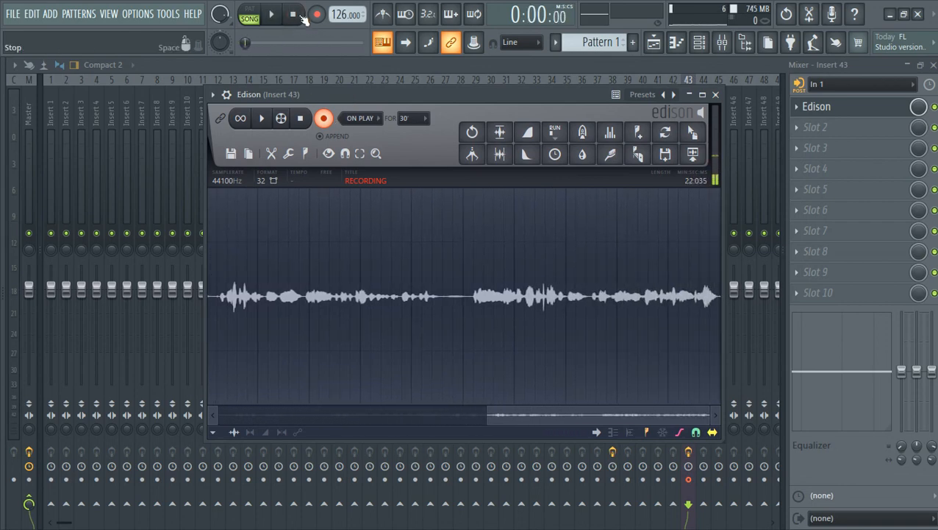
{"action": "left_click", "coordinate": [323, 119]}
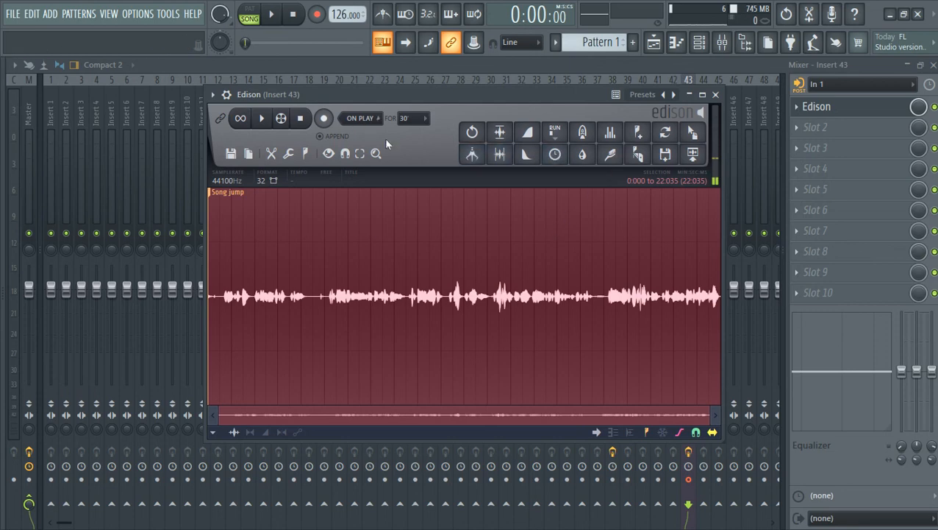
Copy the Edison recording into the playlist as clips on Track 6 from about bar 8 and on Track 7 from bar 1
{"action": "left_click", "coordinate": [653, 42]}
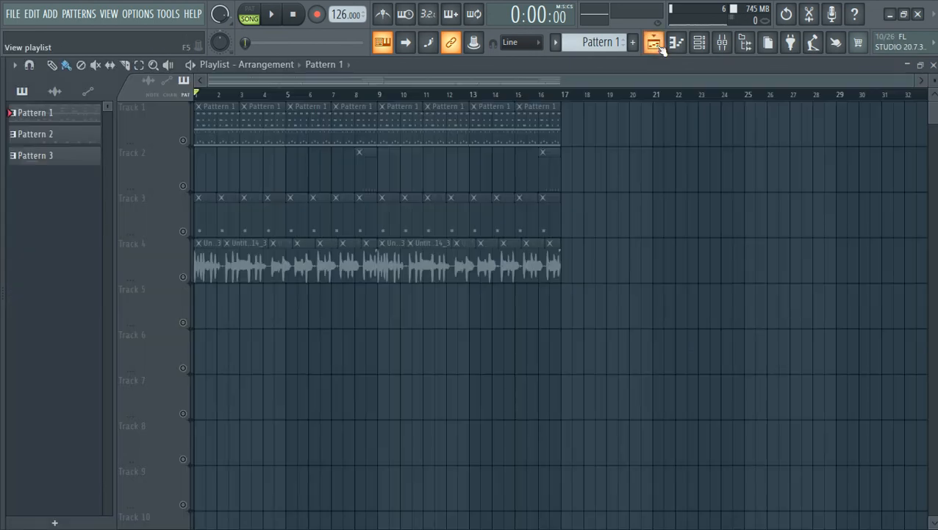
{"action": "left_click", "coordinate": [724, 42]}
{"action": "left_click", "coordinate": [894, 110]}
{"action": "left_click_drag", "start_coordinate": [693, 132], "coordinate": [714, 130]}
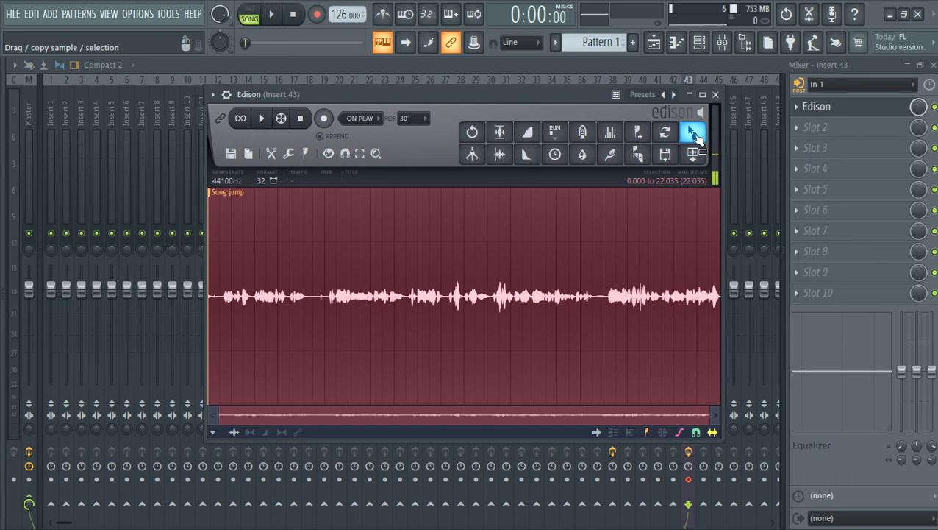
{"action": "left_click_drag", "start_coordinate": [694, 133], "coordinate": [198, 392]}
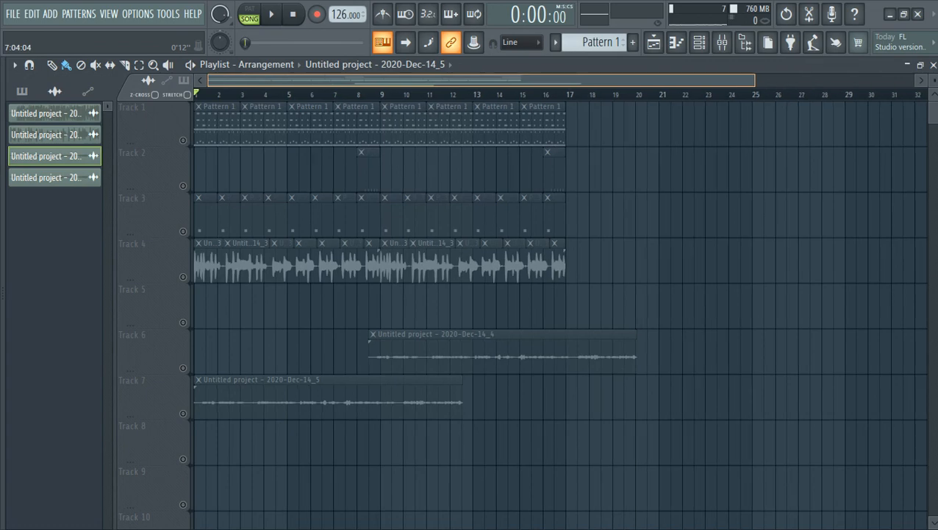
Unmute Track 4 in the playlist and examine its existing vocal clips
{"action": "scroll", "coordinate": [196, 272], "scroll_direction": "up", "scroll_amount": 6}
{"action": "left_click", "coordinate": [188, 277]}
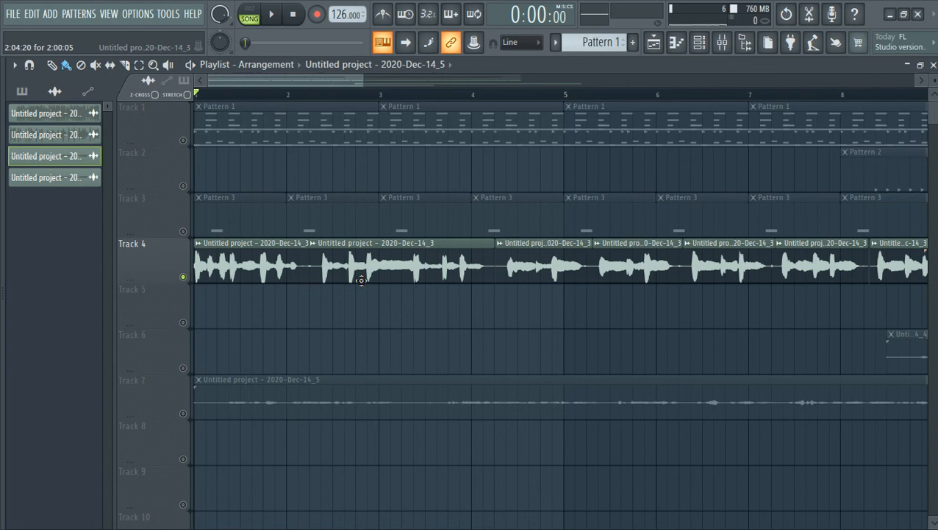
{"action": "scroll", "coordinate": [247, 273], "scroll_direction": "down", "scroll_amount": 3}
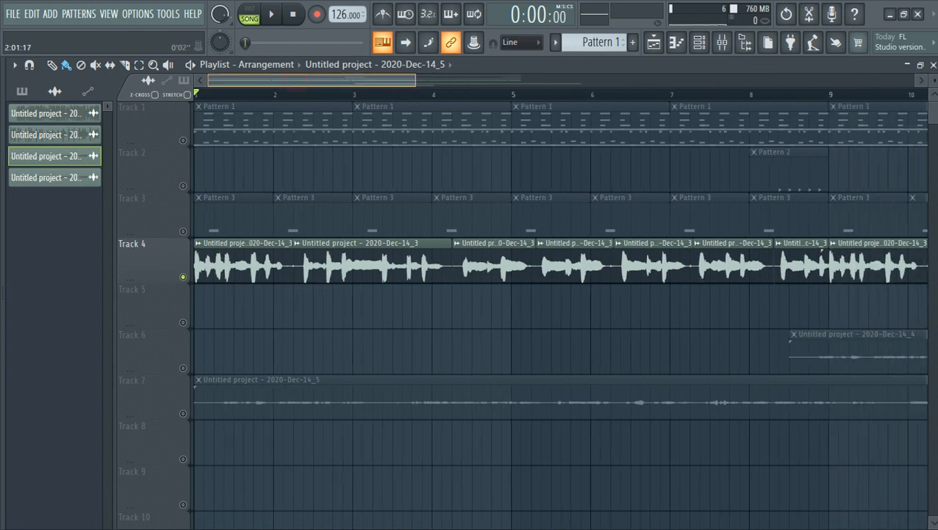
{"action": "right_click", "coordinate": [170, 270]}
{"action": "left_click", "coordinate": [132, 263]}
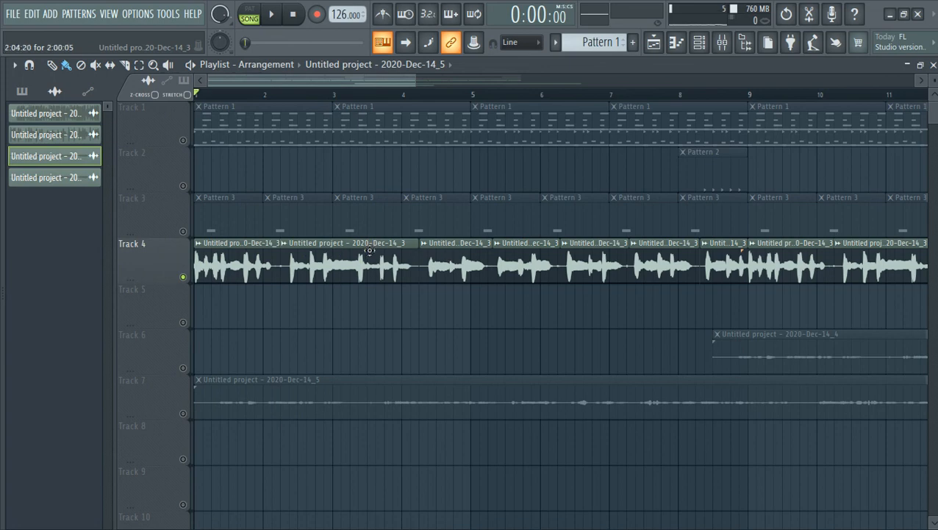
Unmute the playlist tracks except Tracks 6 and 7, and move the Track 6 recording clip to start at bar 1
{"action": "scroll", "coordinate": [371, 264], "scroll_direction": "down", "scroll_amount": 3}
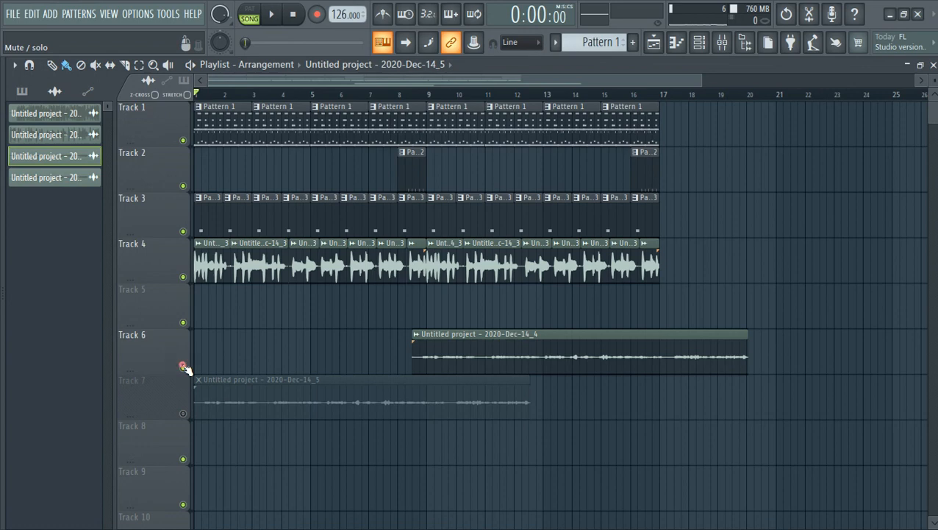
{"action": "left_click", "coordinate": [183, 367]}
{"action": "left_click_drag", "start_coordinate": [561, 354], "coordinate": [330, 358]}
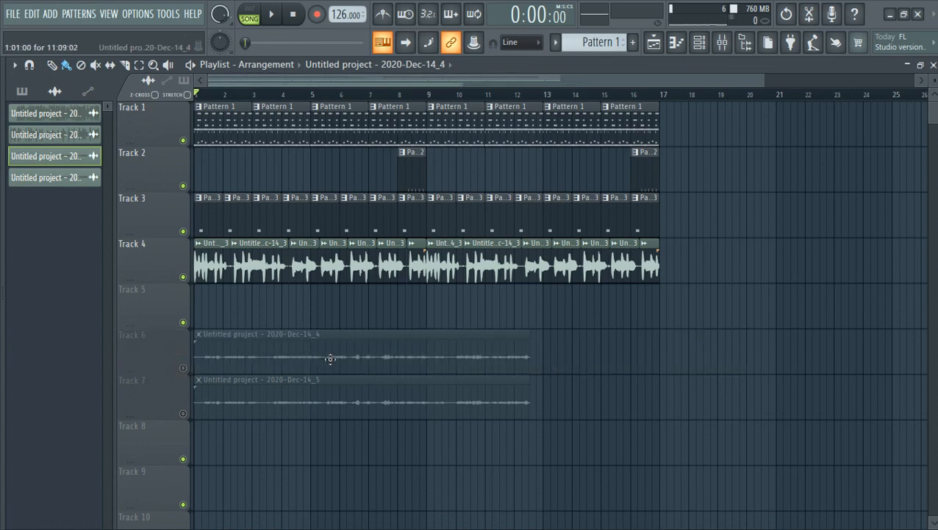